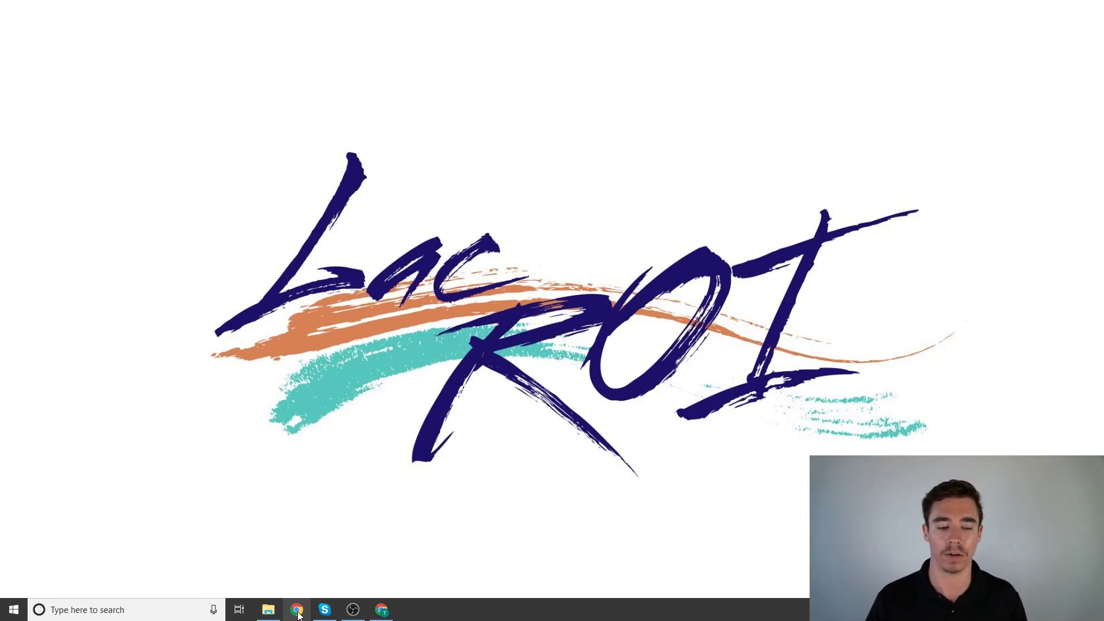
Open Chrome on the Extensions page.
click(297, 612)
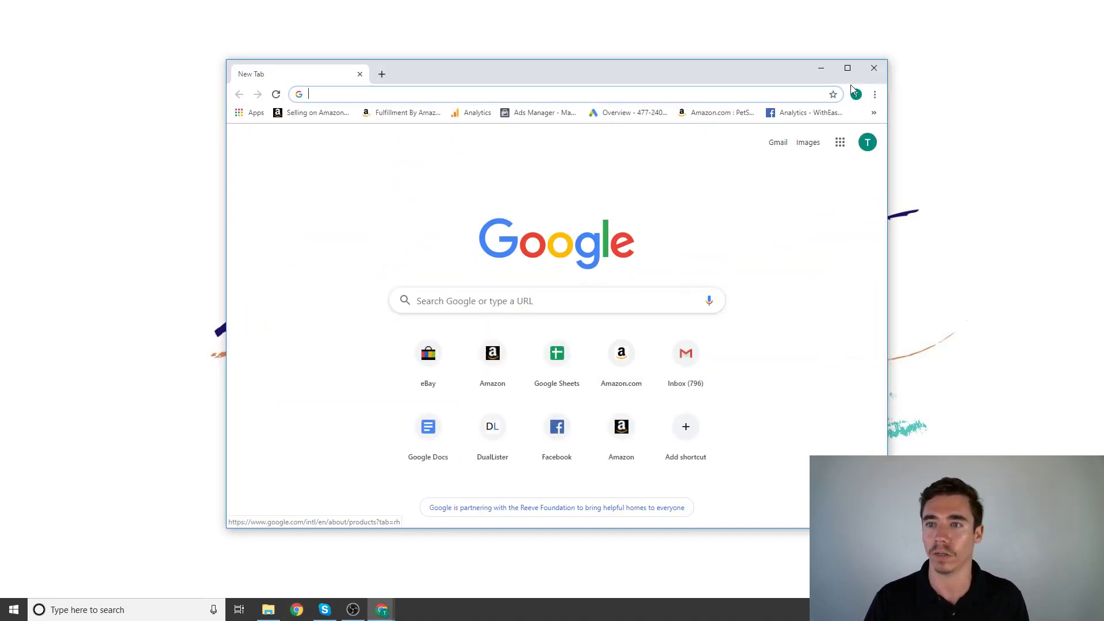
click(874, 68)
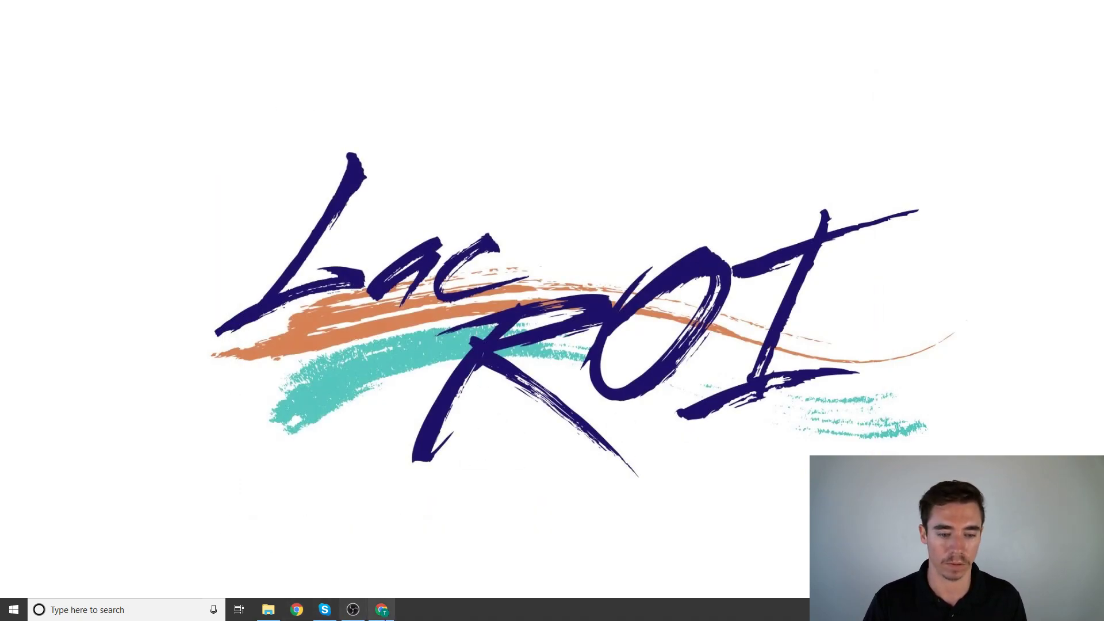
click(386, 613)
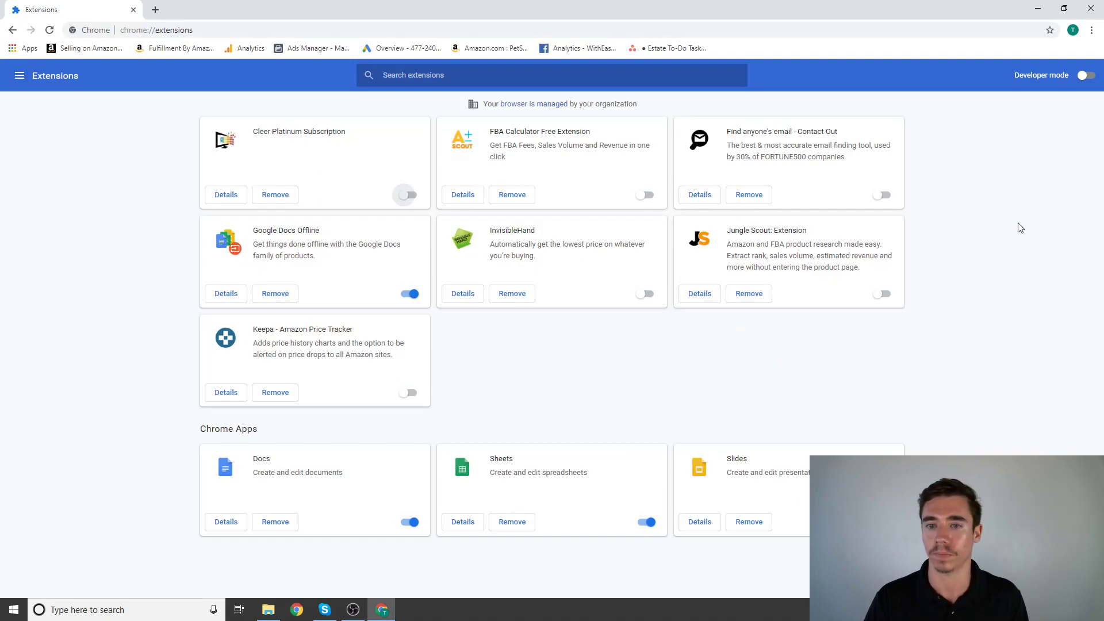
In a new tab, search Google for 'chrome web store'.
click(156, 9)
text(chrome )
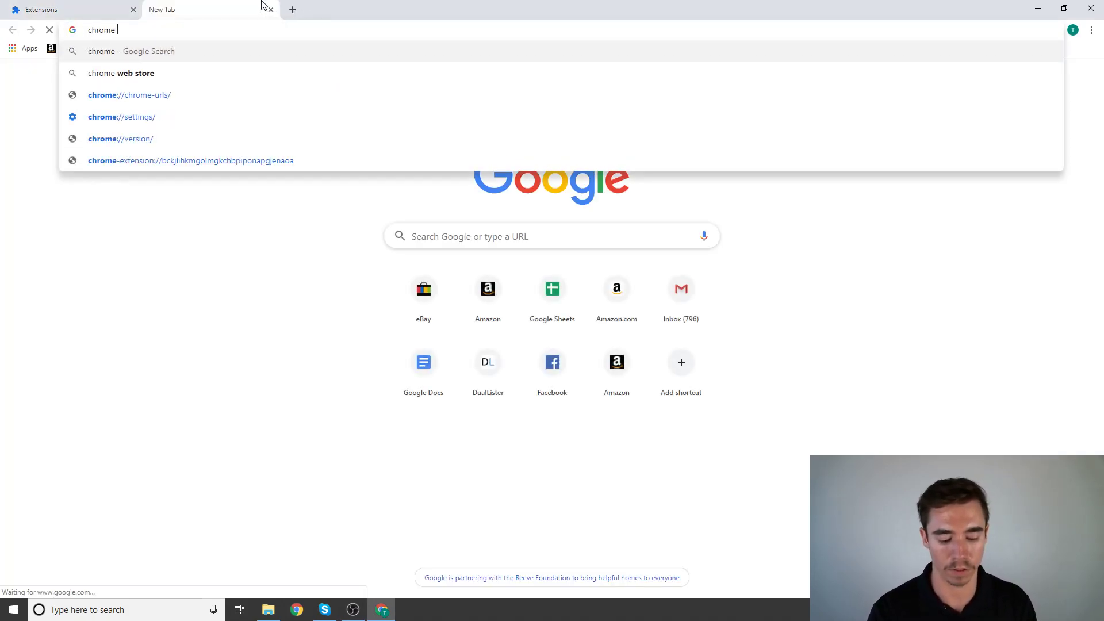
text(web store)
key(Return)
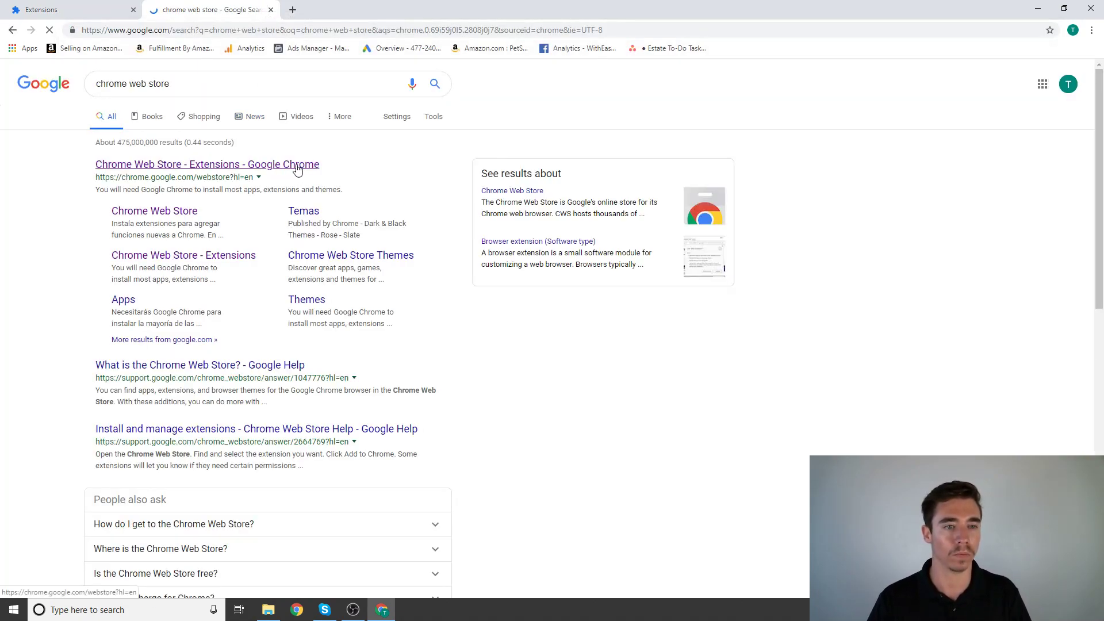
Go to the Chrome Web Store and search it for 'keepa'.
click(297, 167)
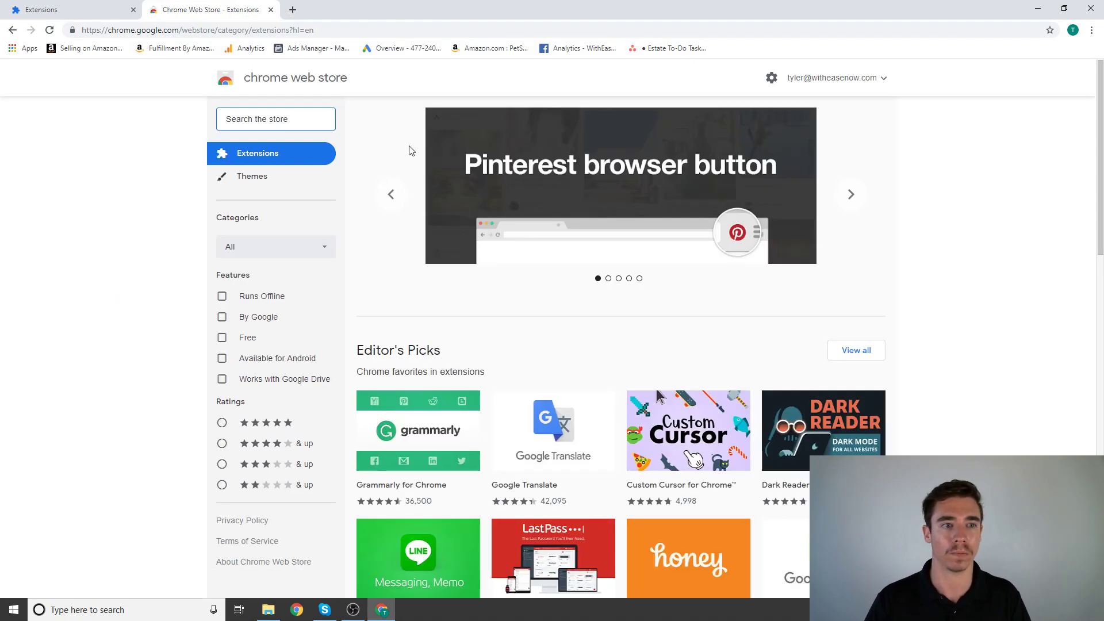
click(290, 120)
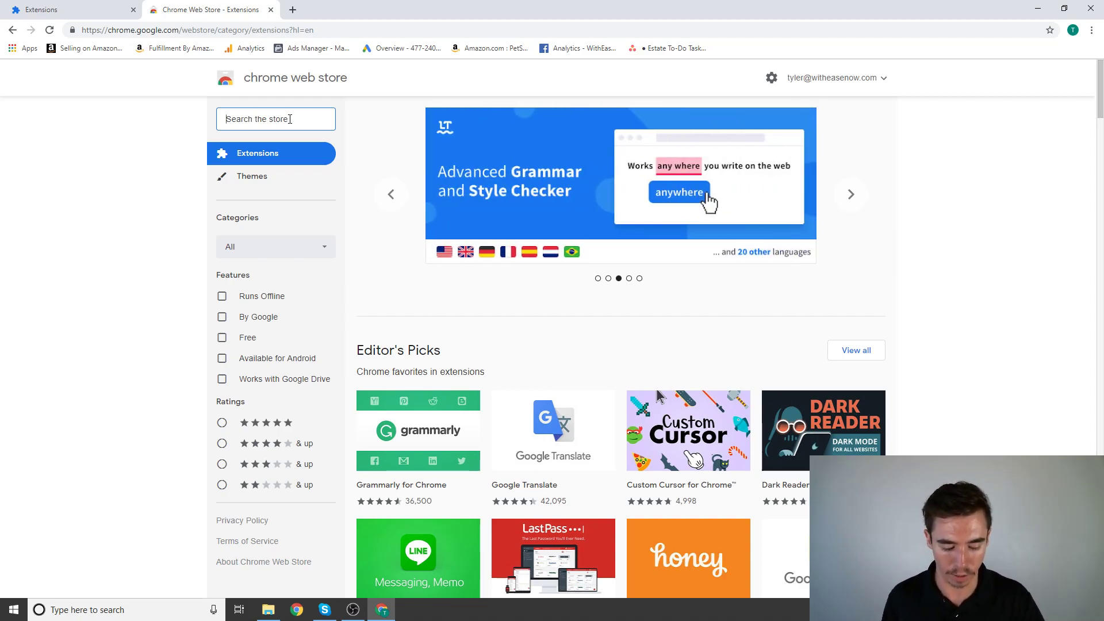
text(keepa)
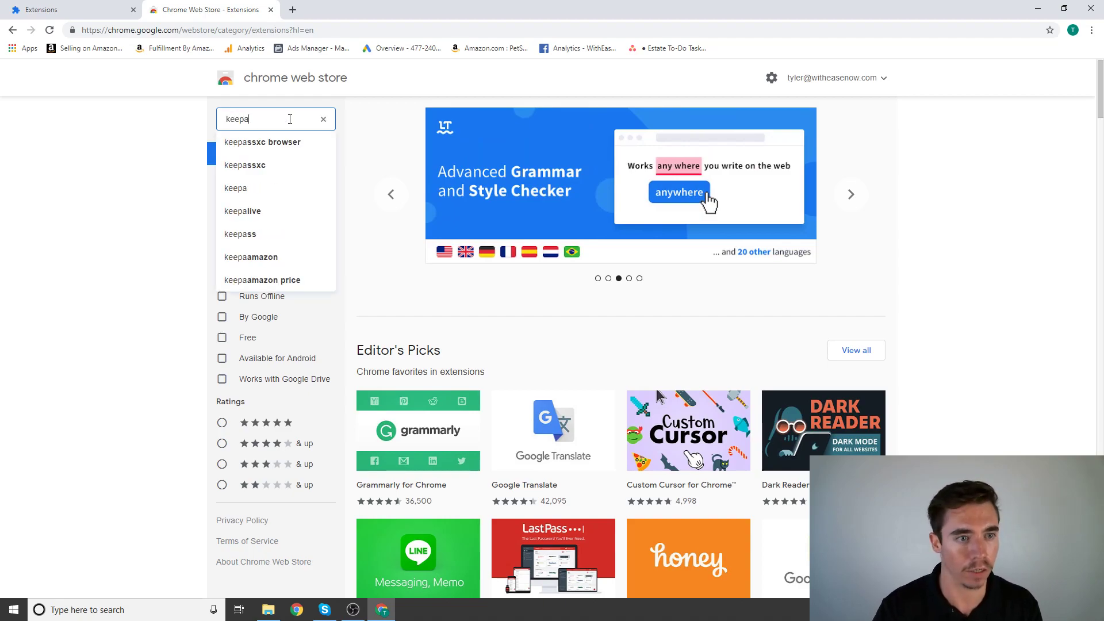
key(Return)
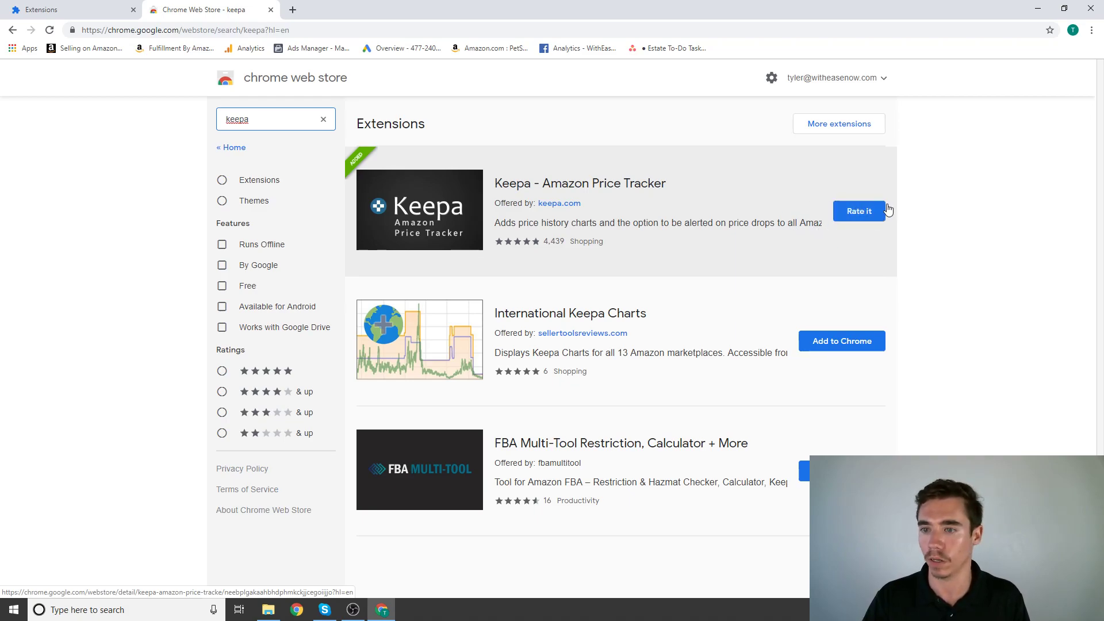
Search the Chrome Web Store for 'jungle scout'.
double_click(288, 119)
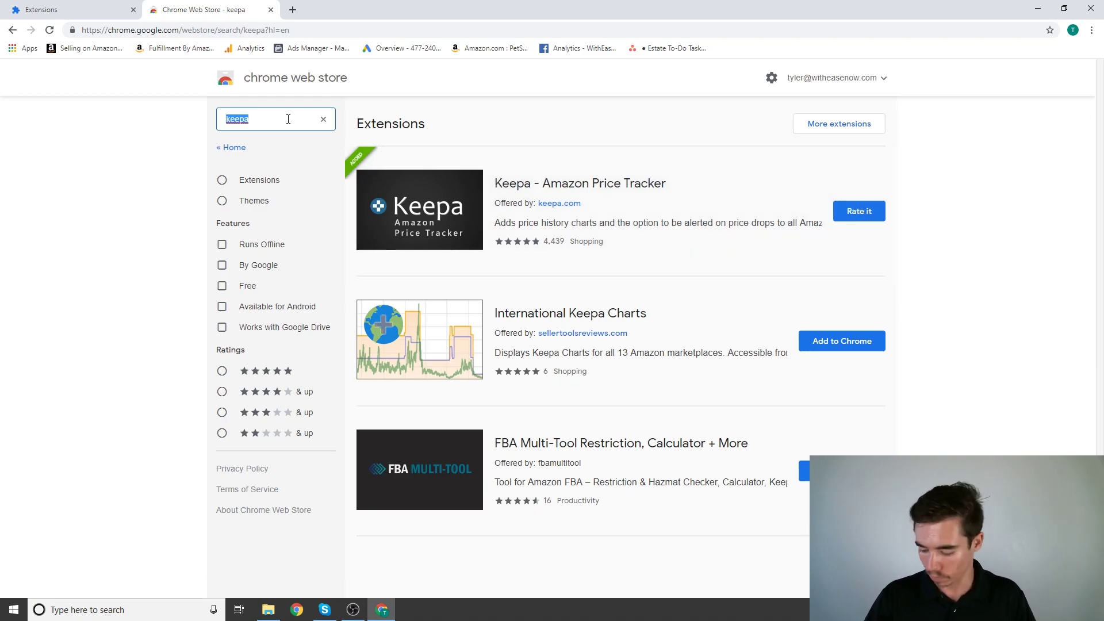
text(jungl)
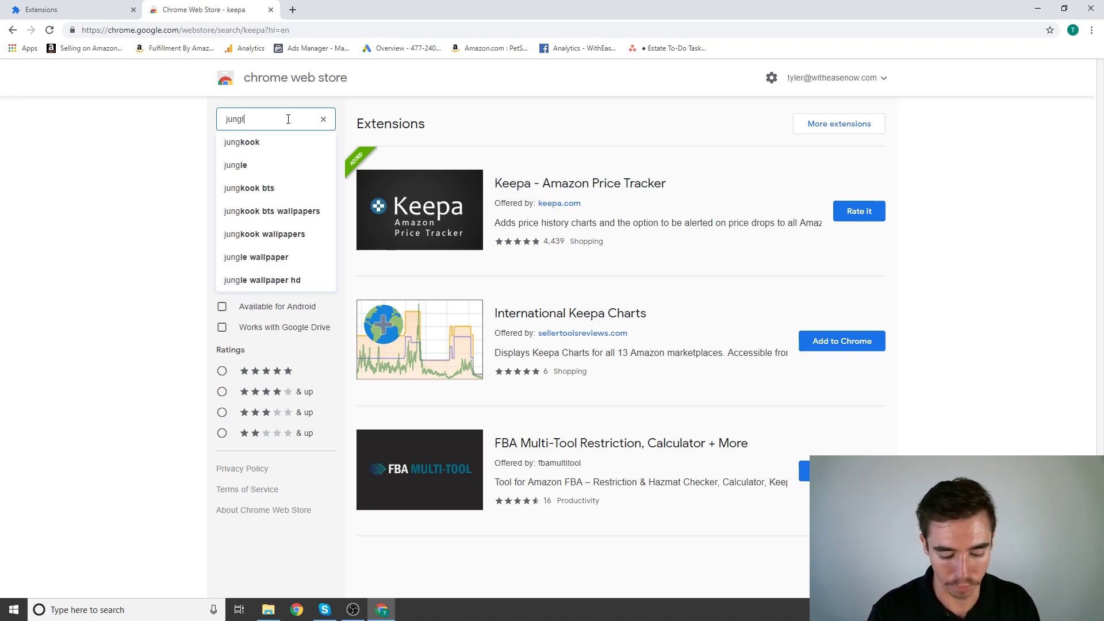
text(e scout)
key(Return)
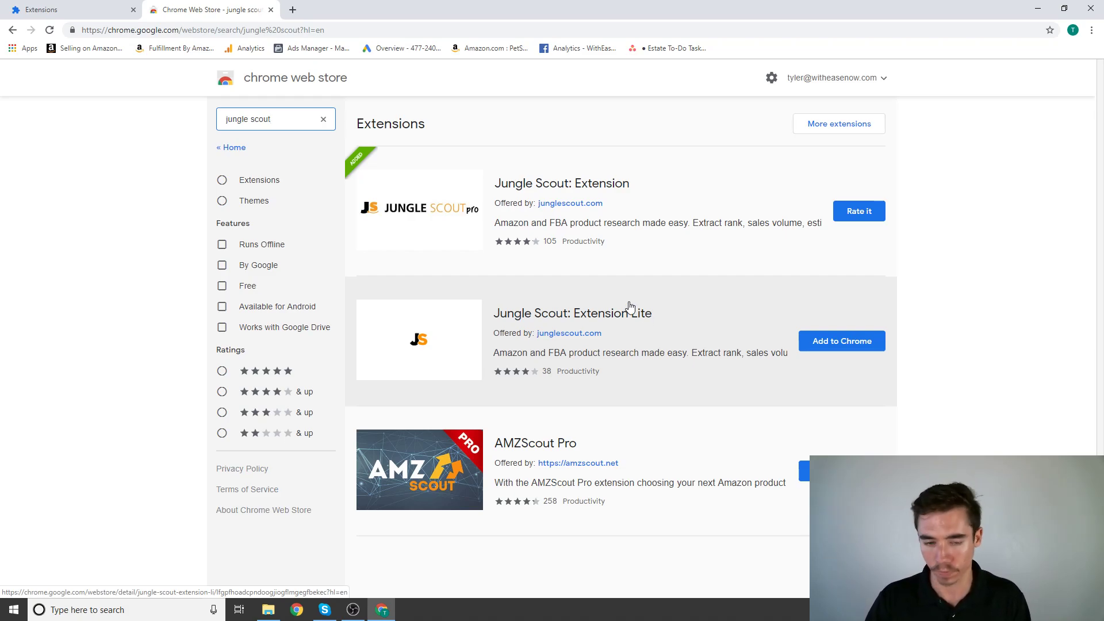
Replace the store search with 'amzscout calculator'.
triple_click(280, 120)
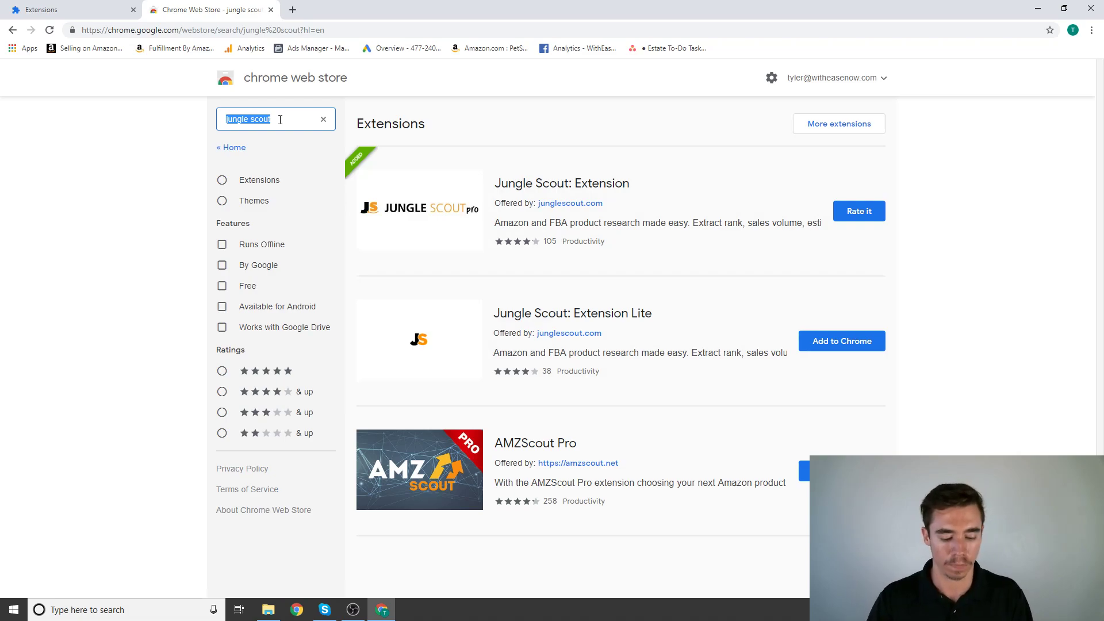
text(amz)
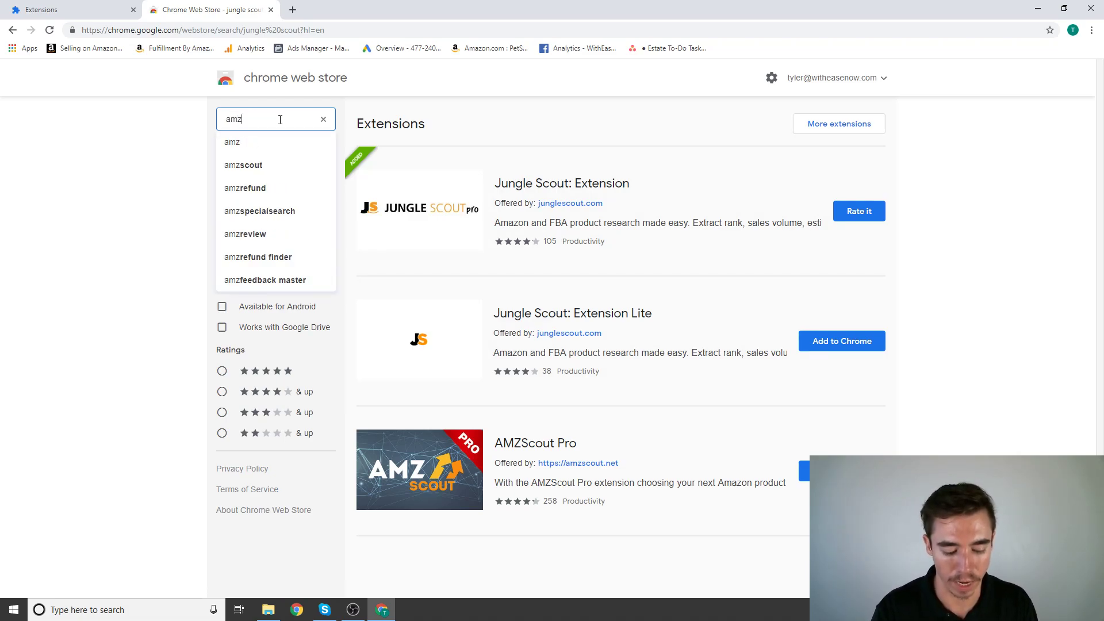
text(scoutcal)
key(BackSpace)
text(calculat)
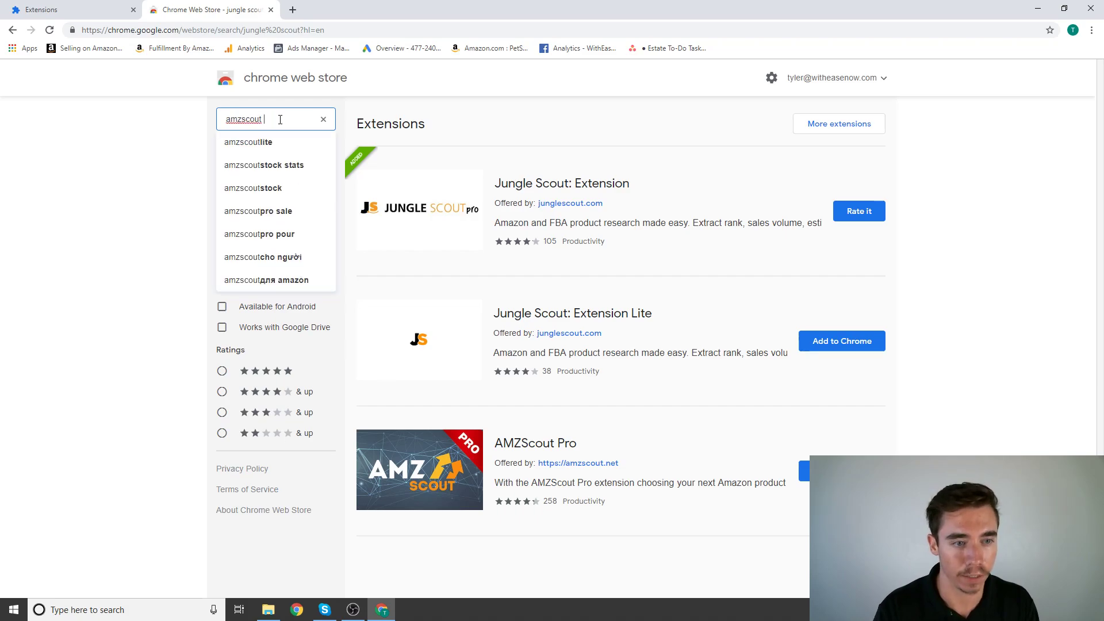
text(or)
key(Return)
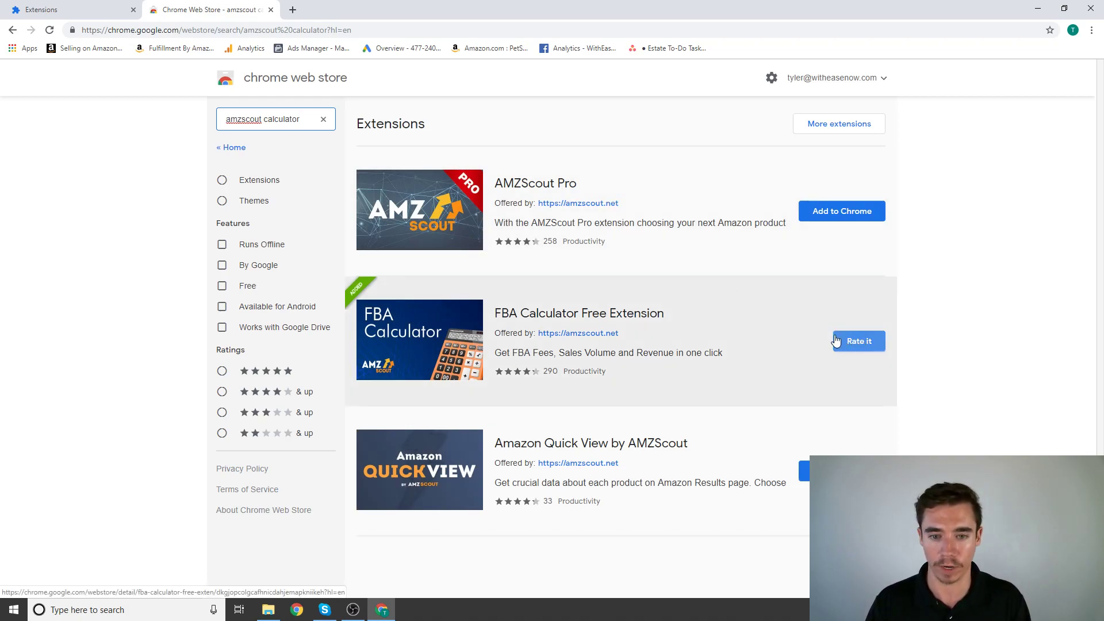
Search the store for 'cleer platinum'.
double_click(305, 119)
triple_click(305, 119)
text(clee)
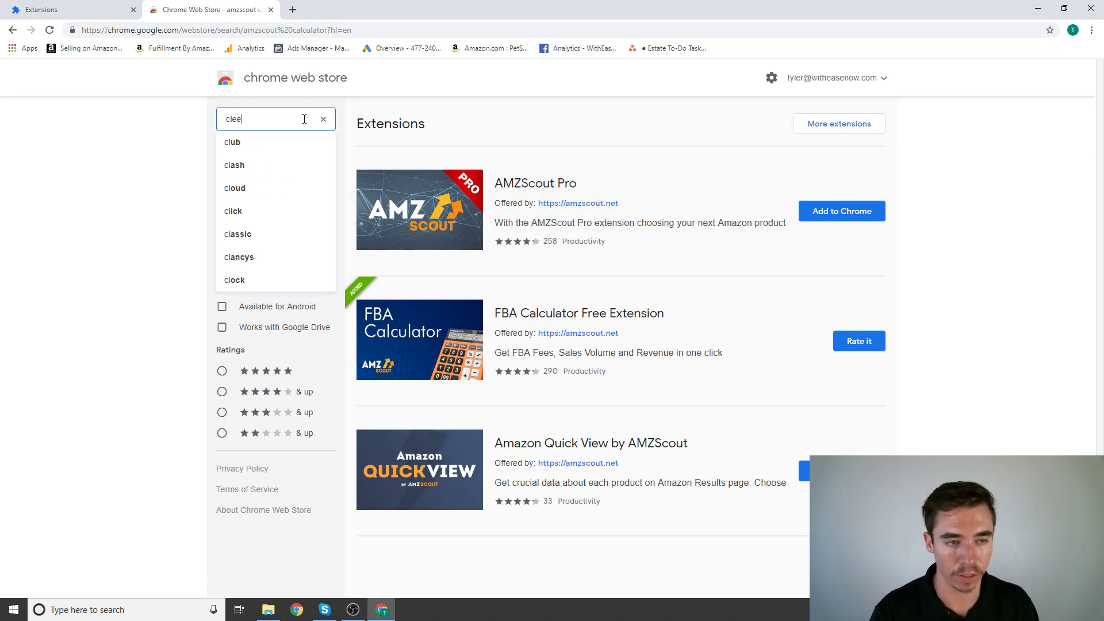
text(r platinum)
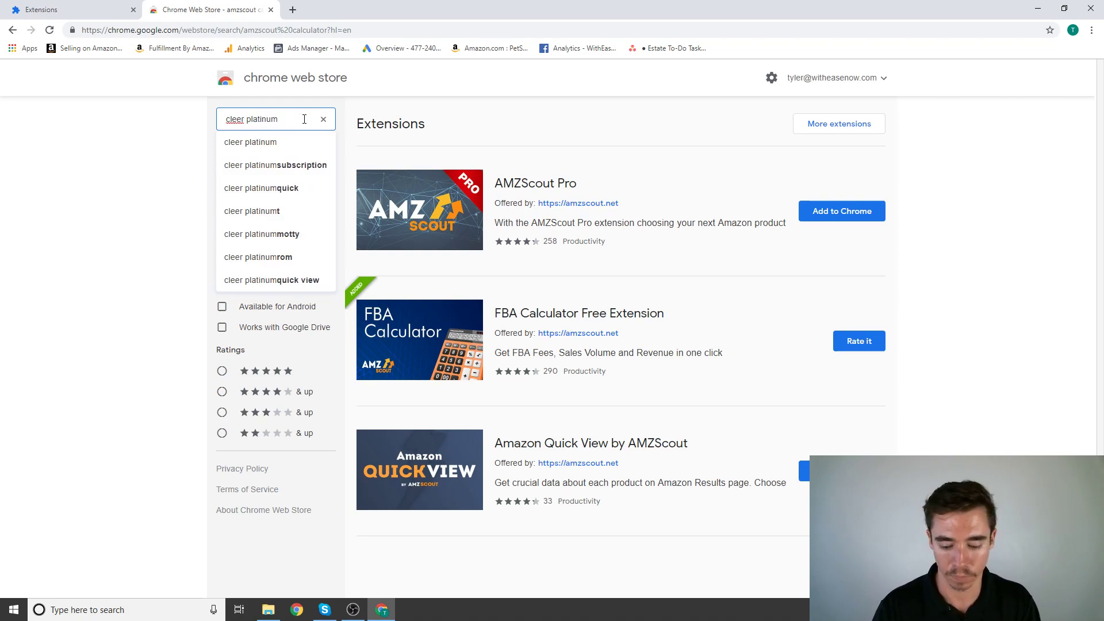
key(Return)
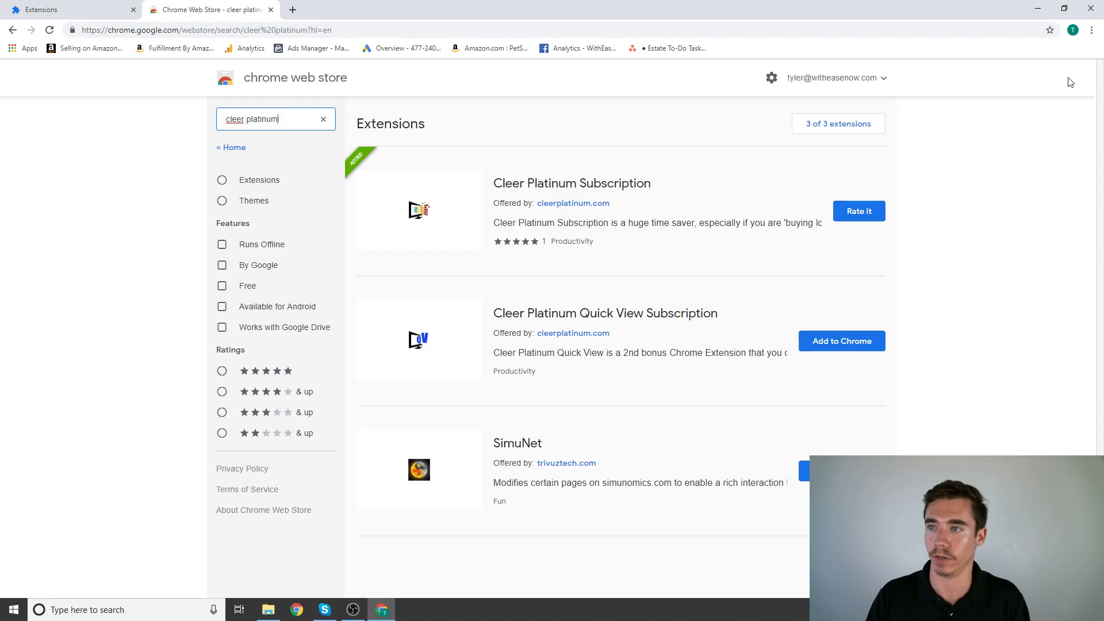
On the Extensions page, switch on FBA Calculator, Jungle Scout, Cleer Platinum Subscription and Keepa.
click(18, 6)
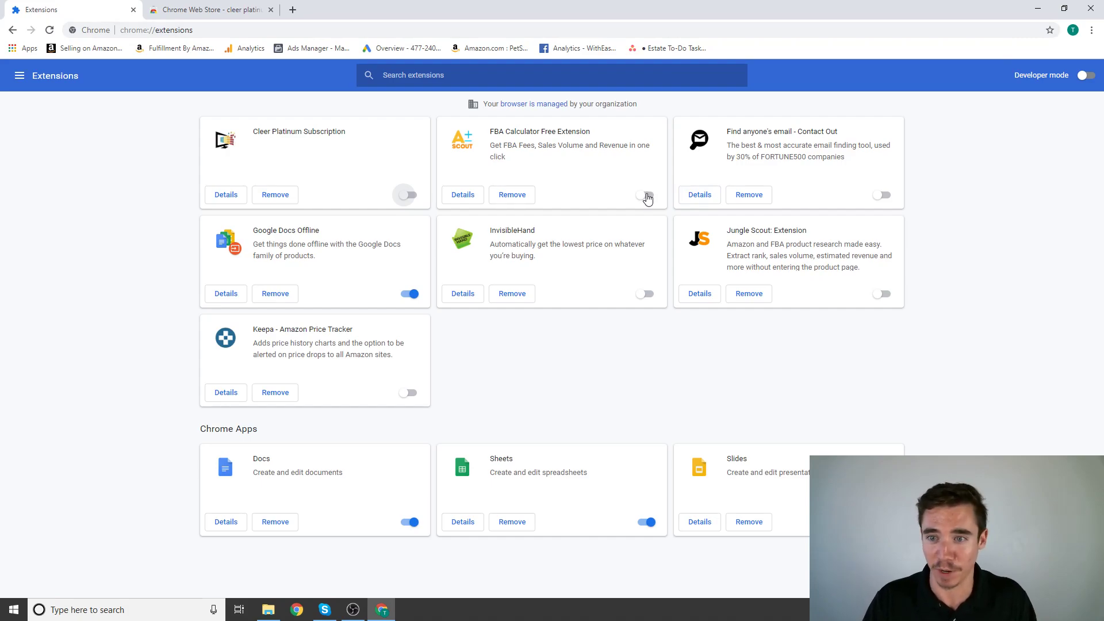
click(648, 197)
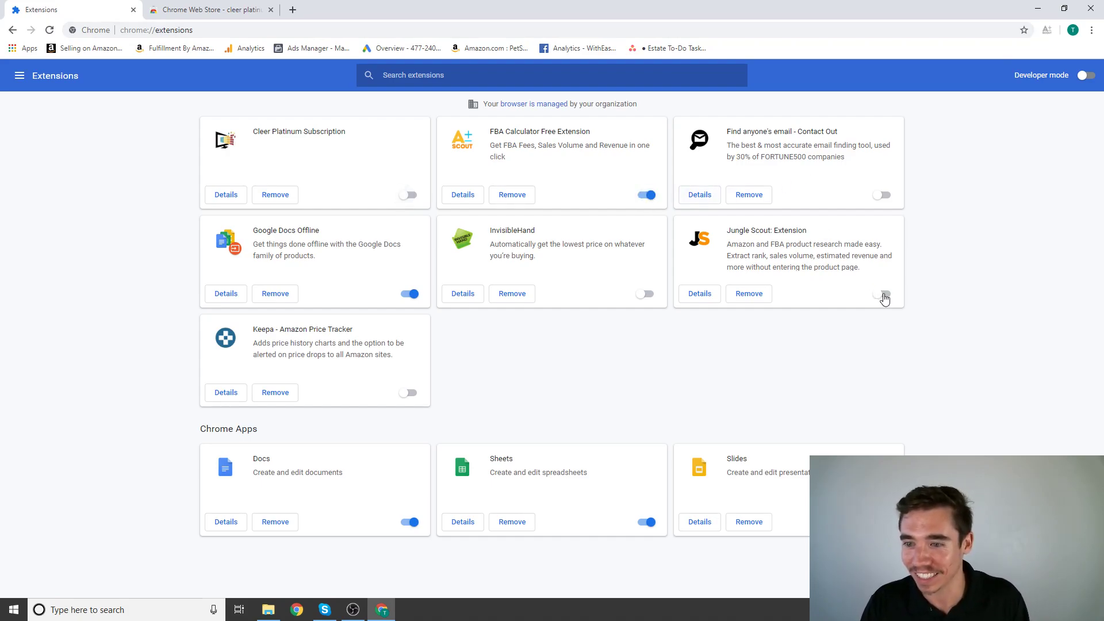
click(885, 295)
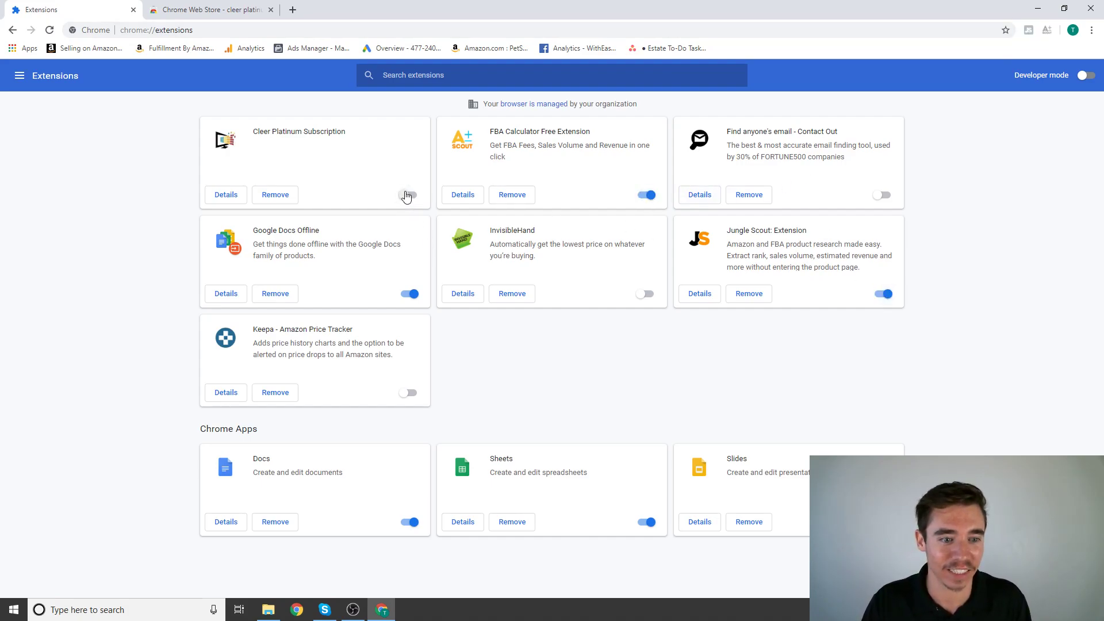
click(406, 195)
click(410, 393)
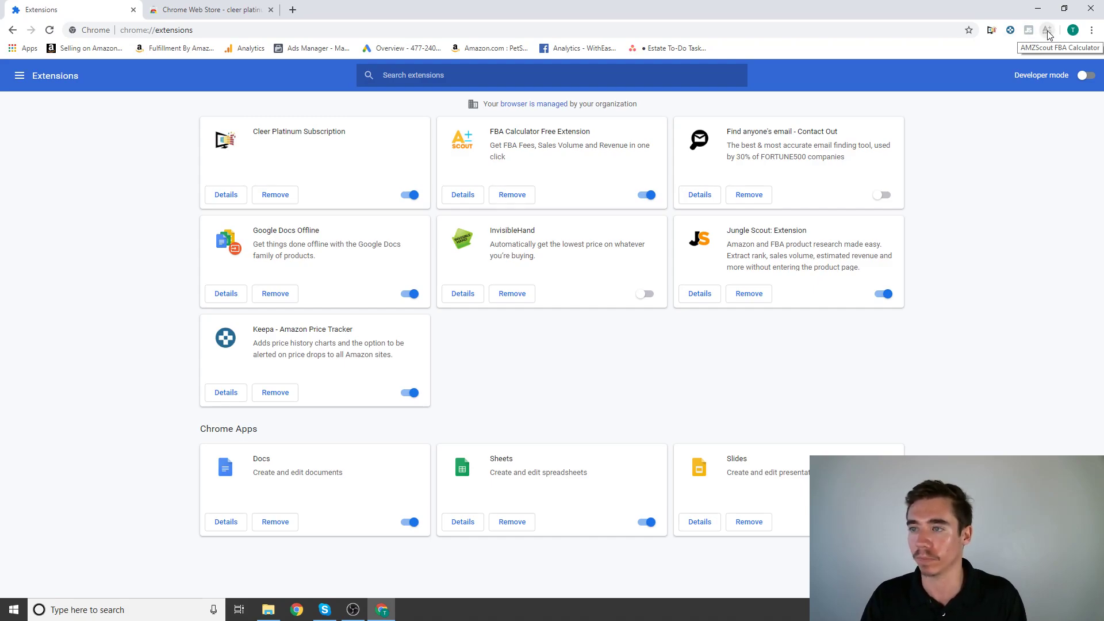
Go to eBay in a new tab and search for 'logitech webcam'.
click(293, 9)
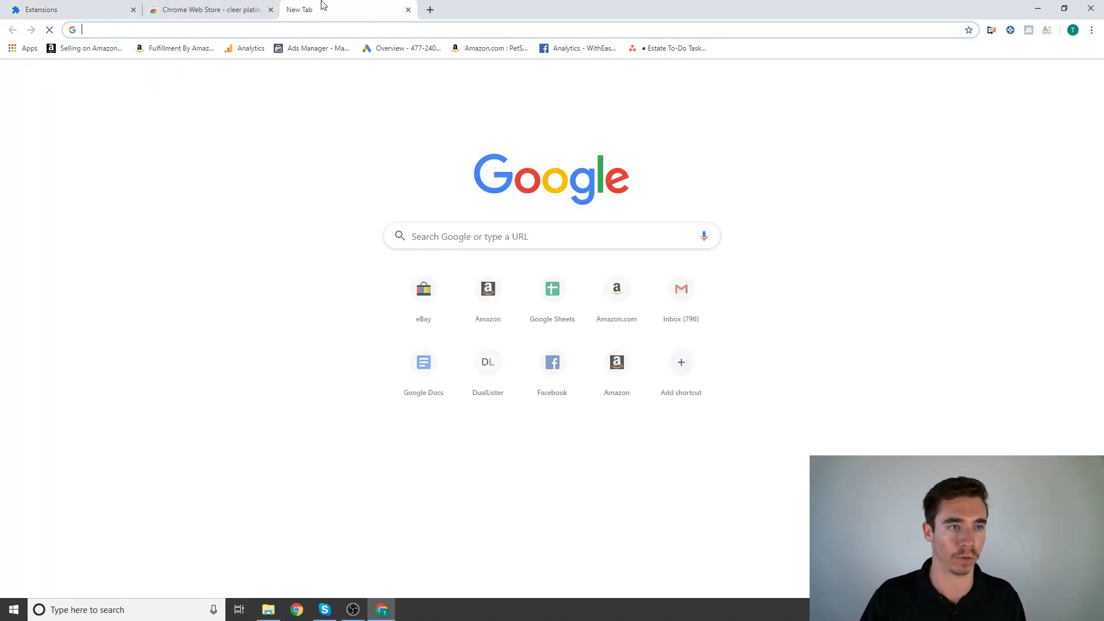
text(ebay.com)
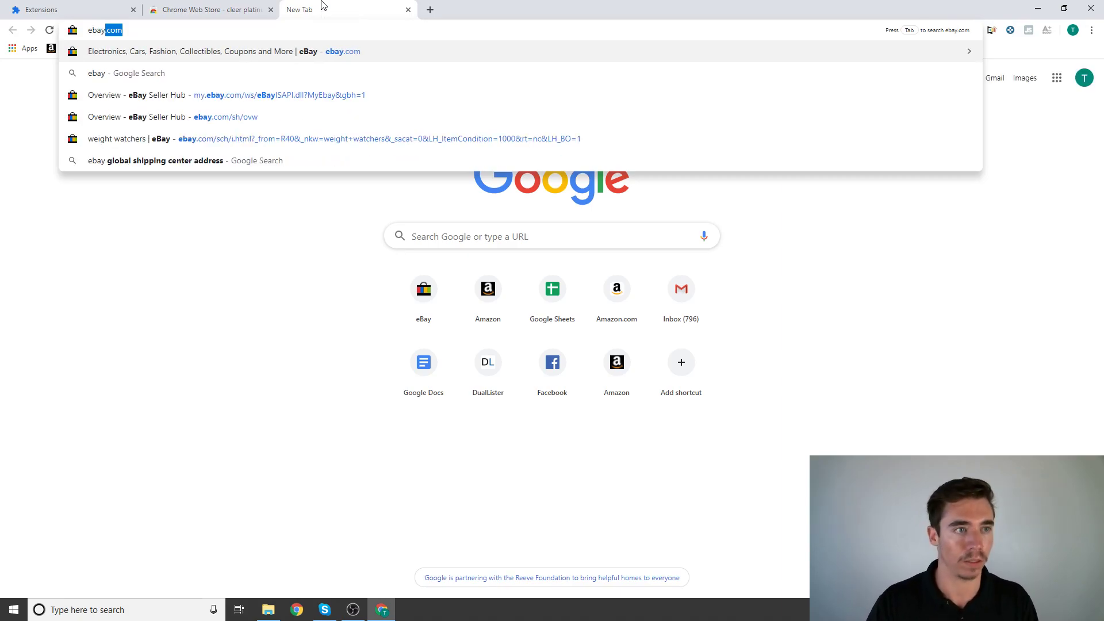
key(Return)
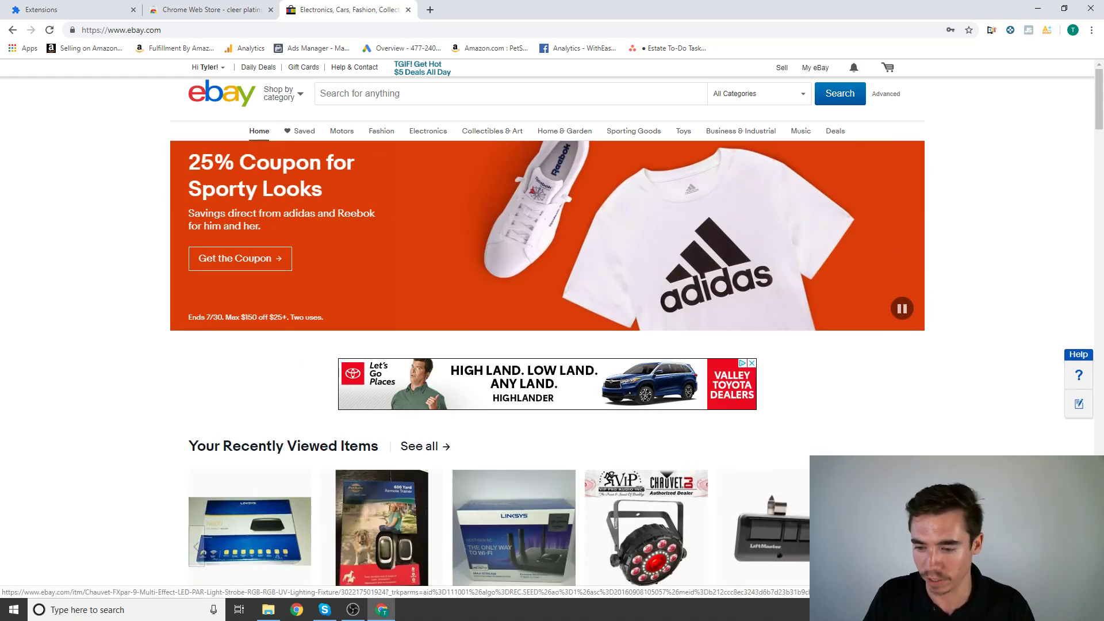
click(496, 91)
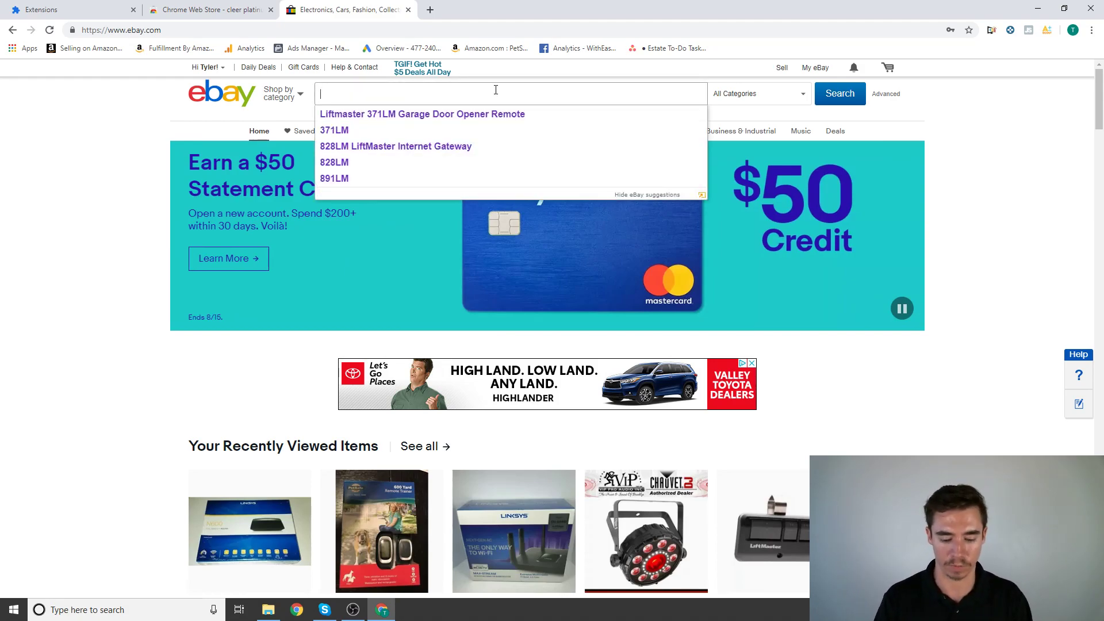
text(logitech )
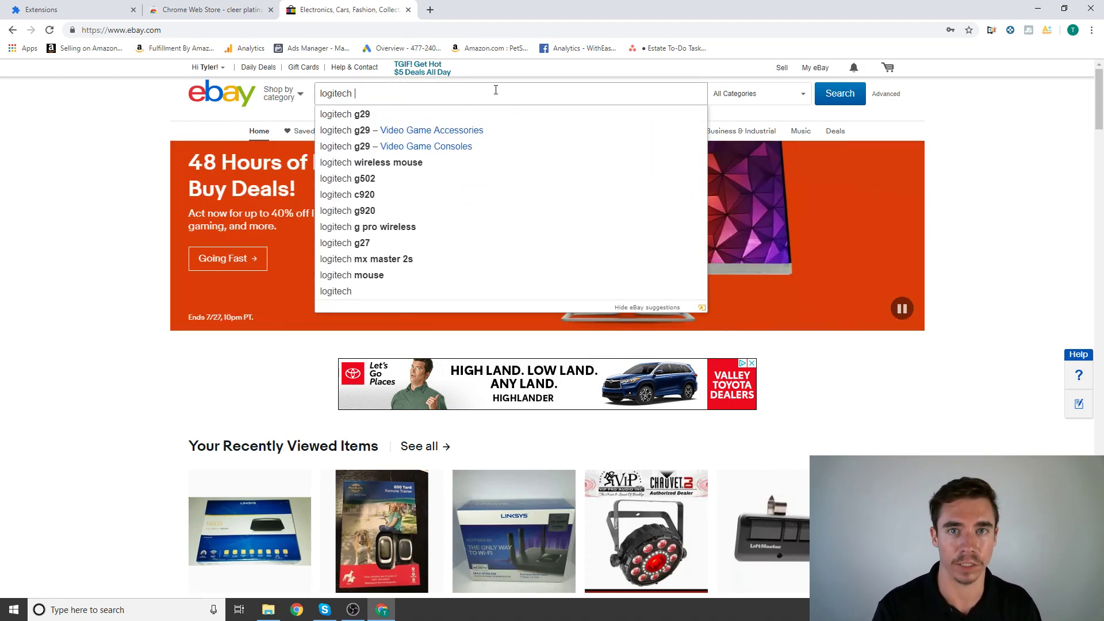
text(webcam)
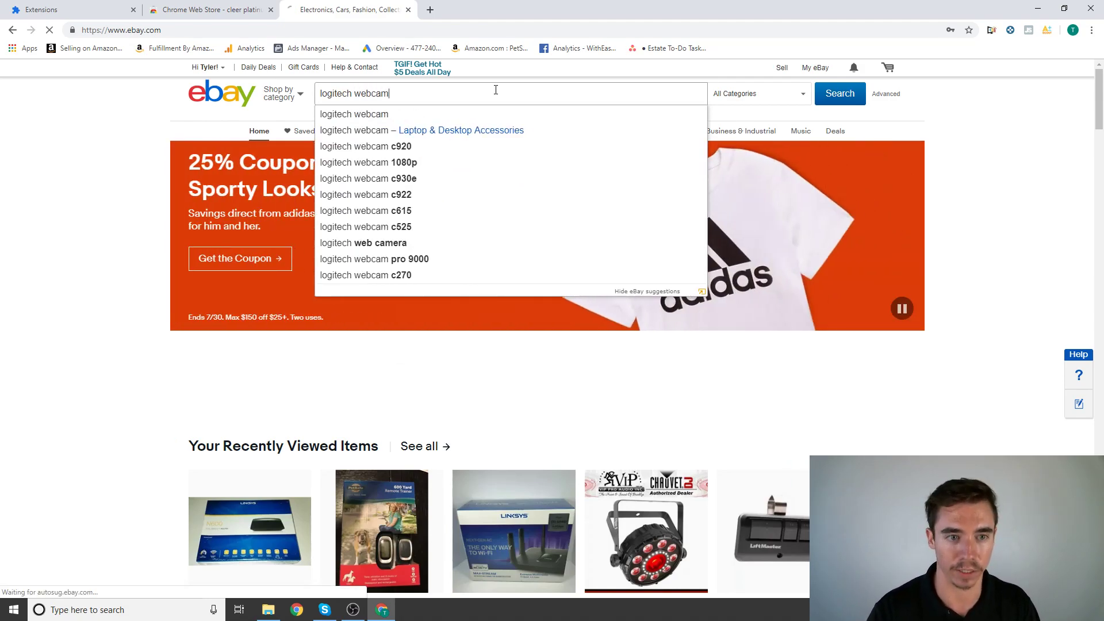
key(Return)
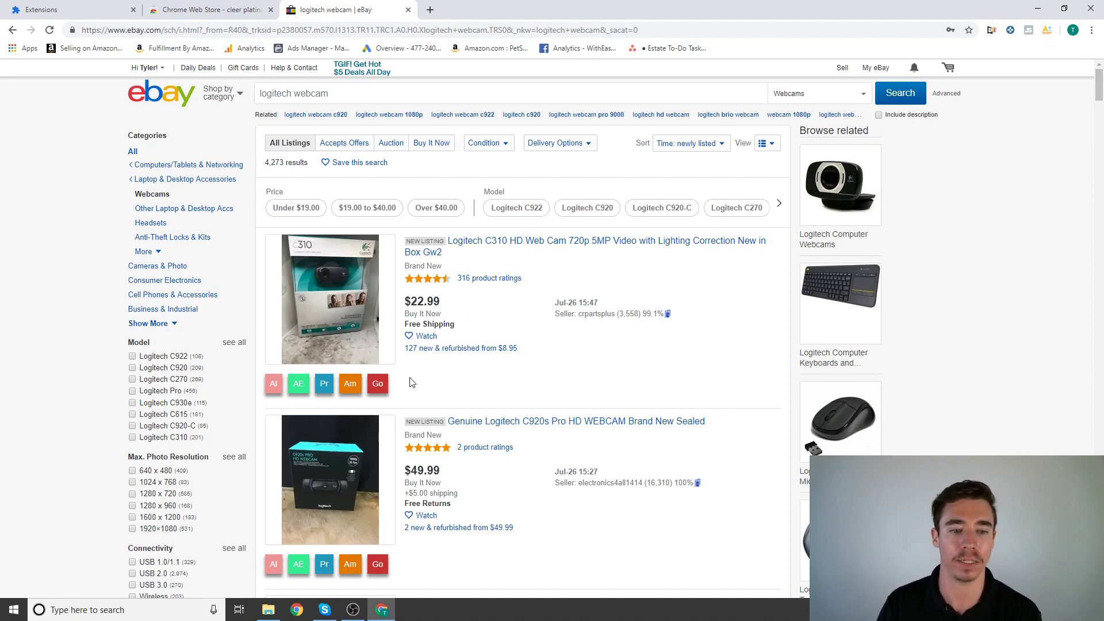
Look up the top Logitech C310 listing on Amazon and view those results.
click(353, 390)
click(373, 5)
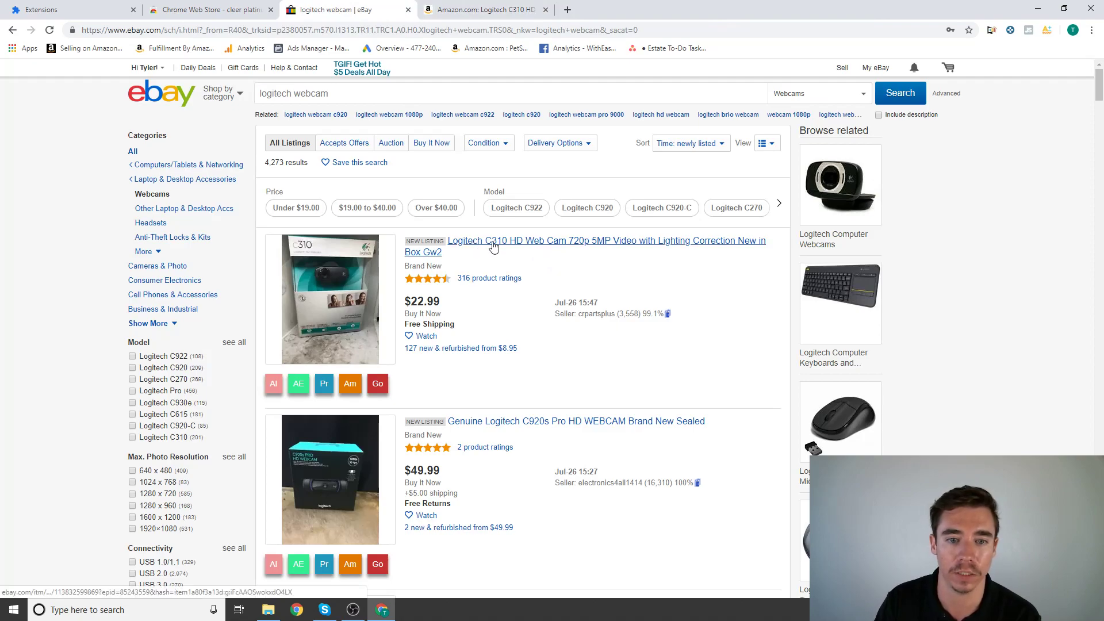
click(497, 11)
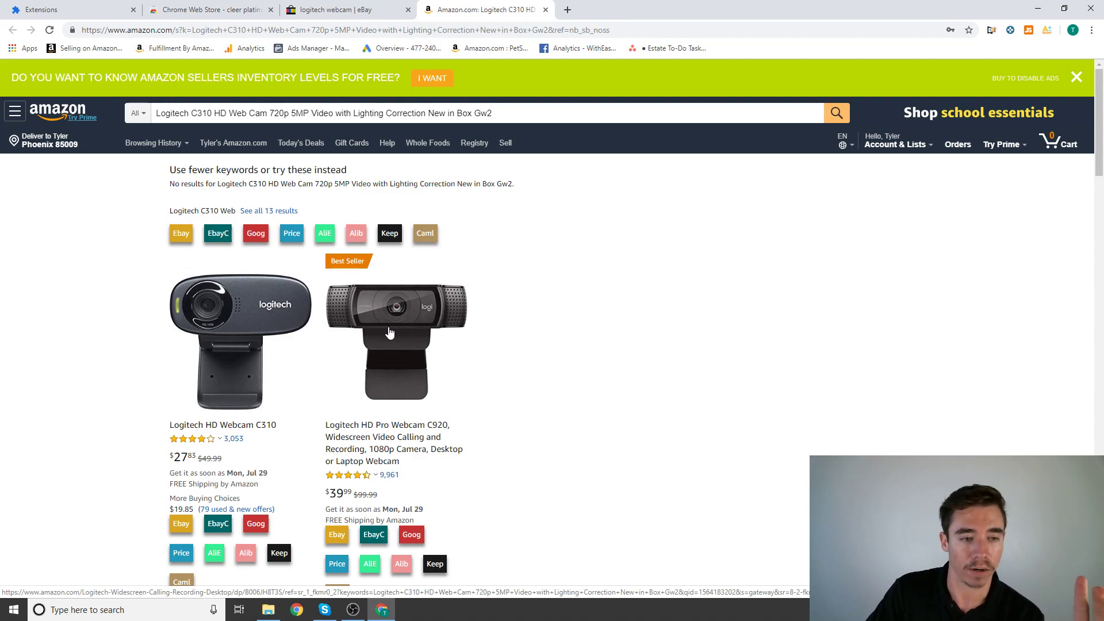
Re-run the C310 Amazon lookup from eBay and open the Logitech HD Webcam C310 page ($27.83).
click(360, 7)
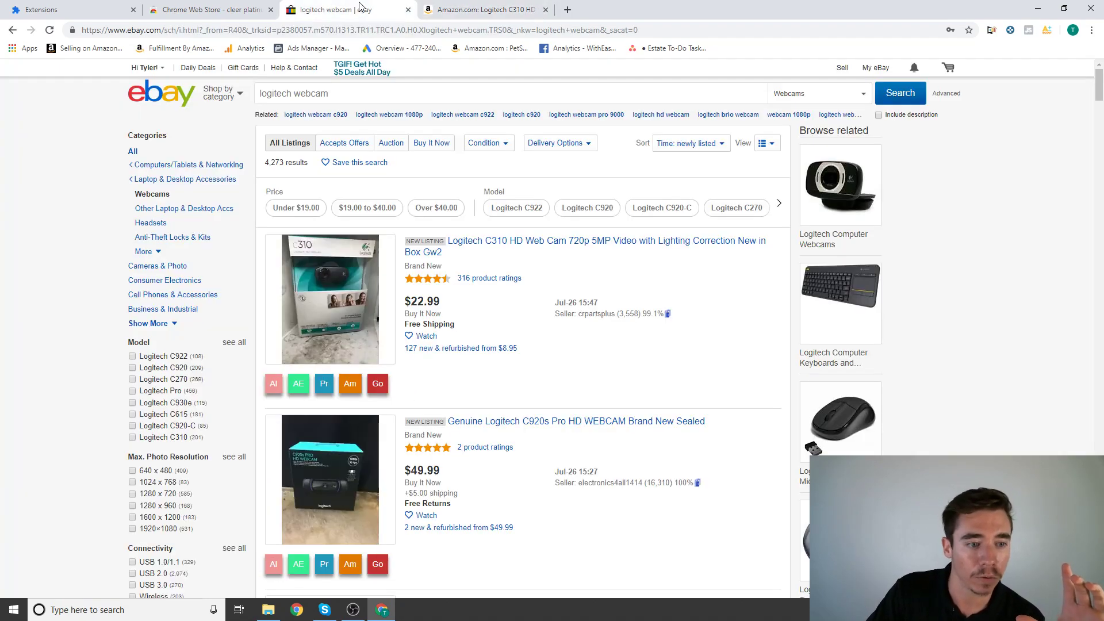
click(350, 384)
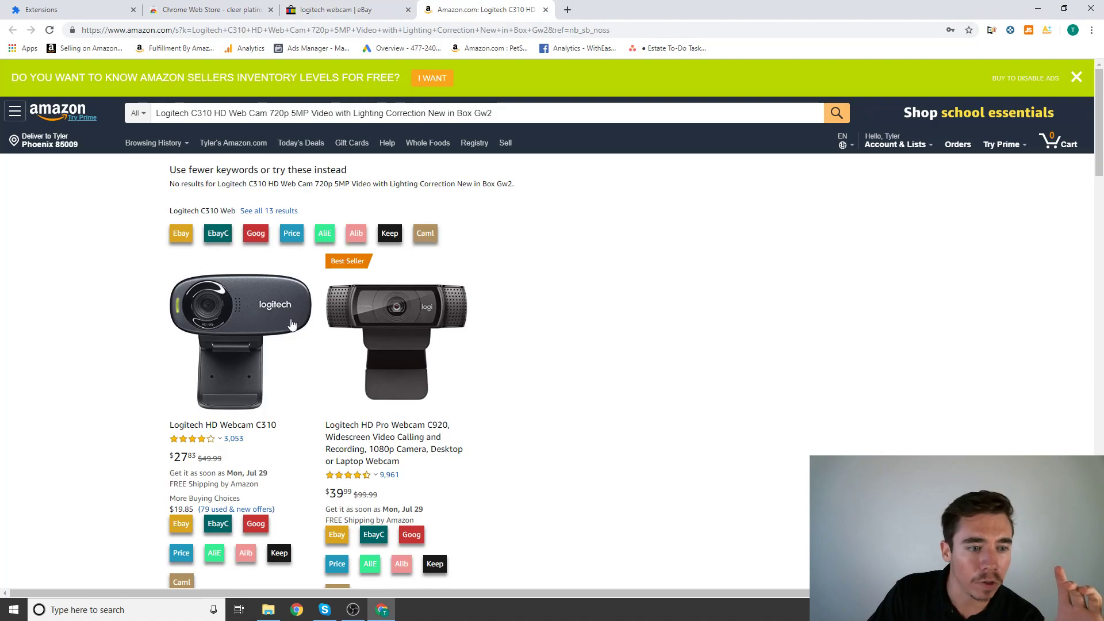
click(253, 348)
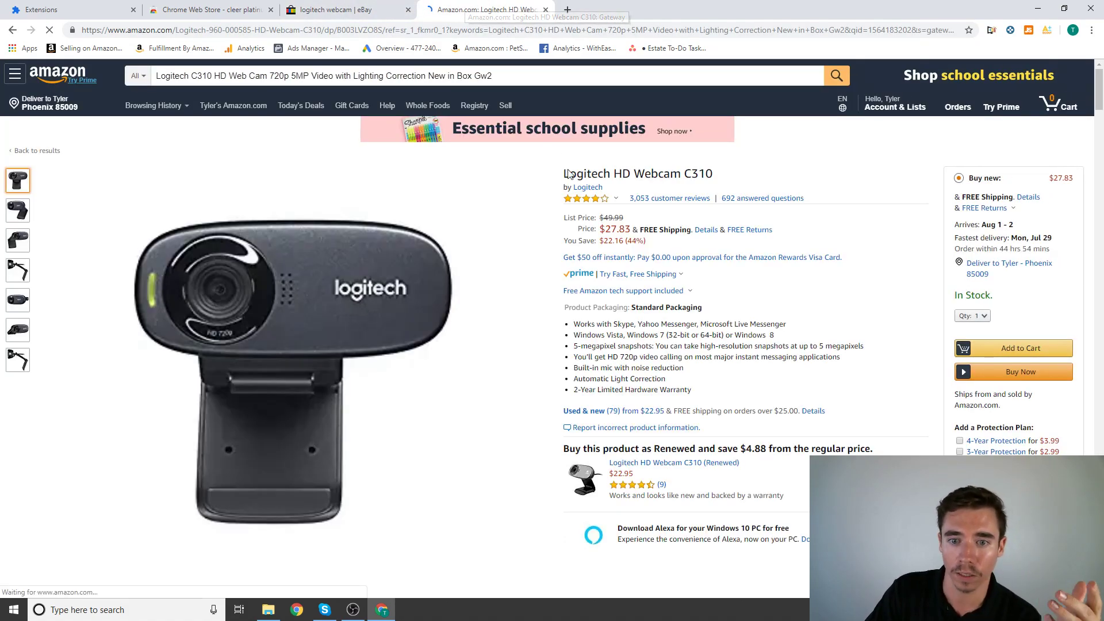
click(345, 6)
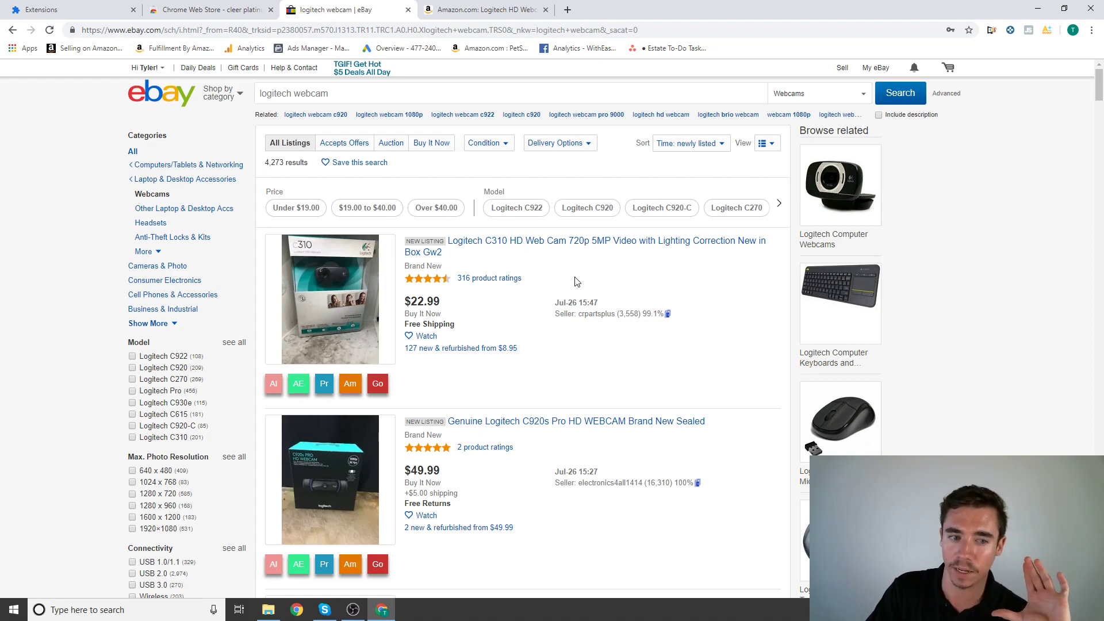
click(493, 10)
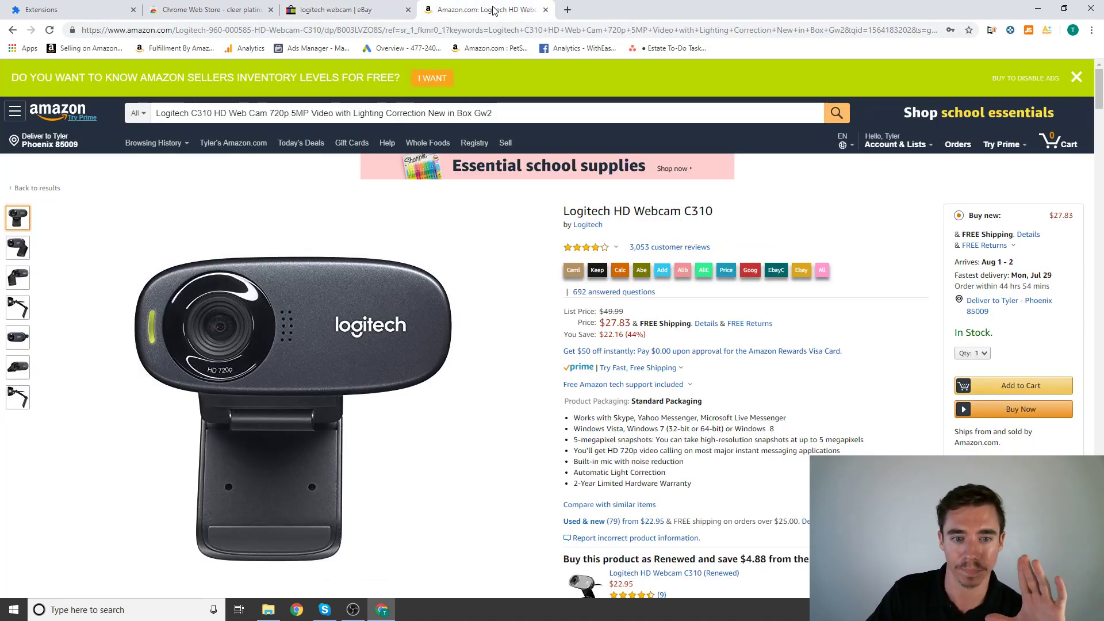
click(545, 10)
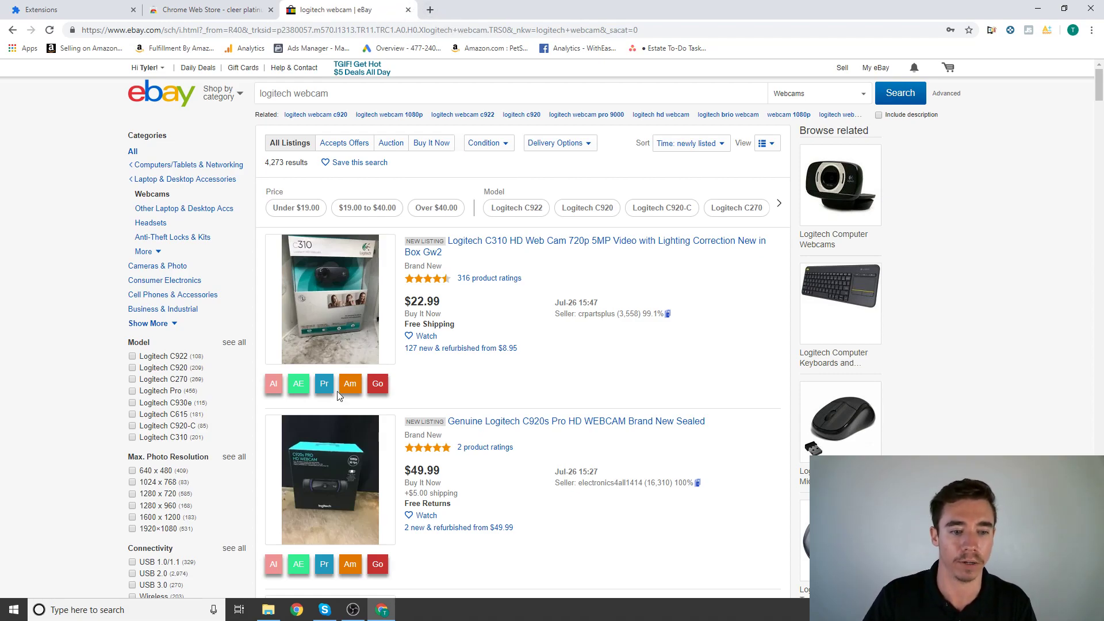
click(341, 391)
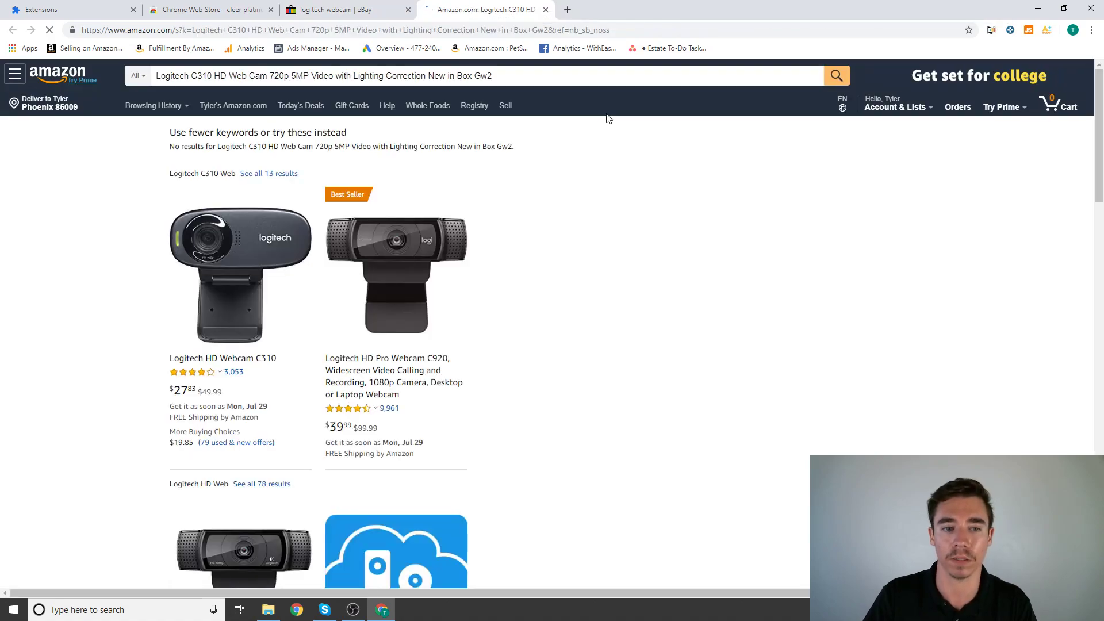
click(243, 282)
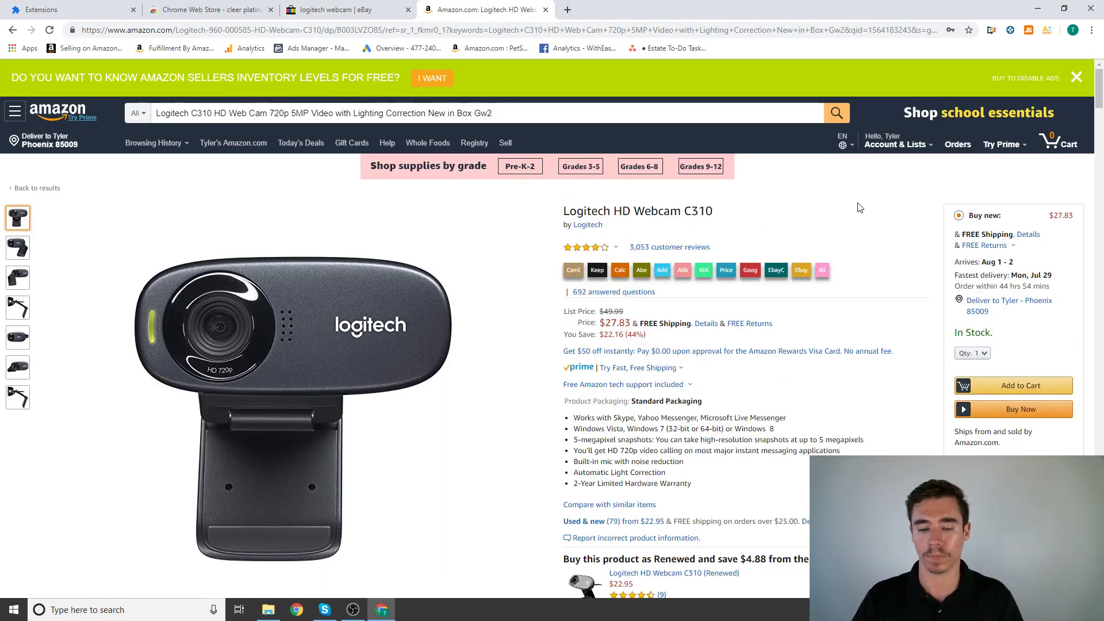
scroll(895, 212, down, 2)
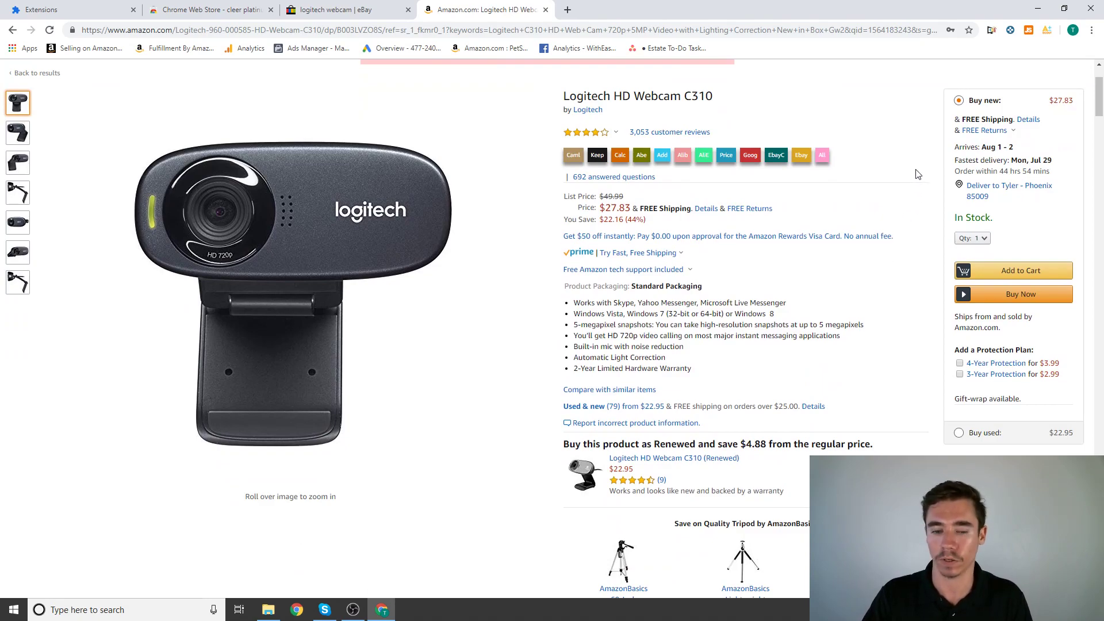
scroll(916, 174, up, 1)
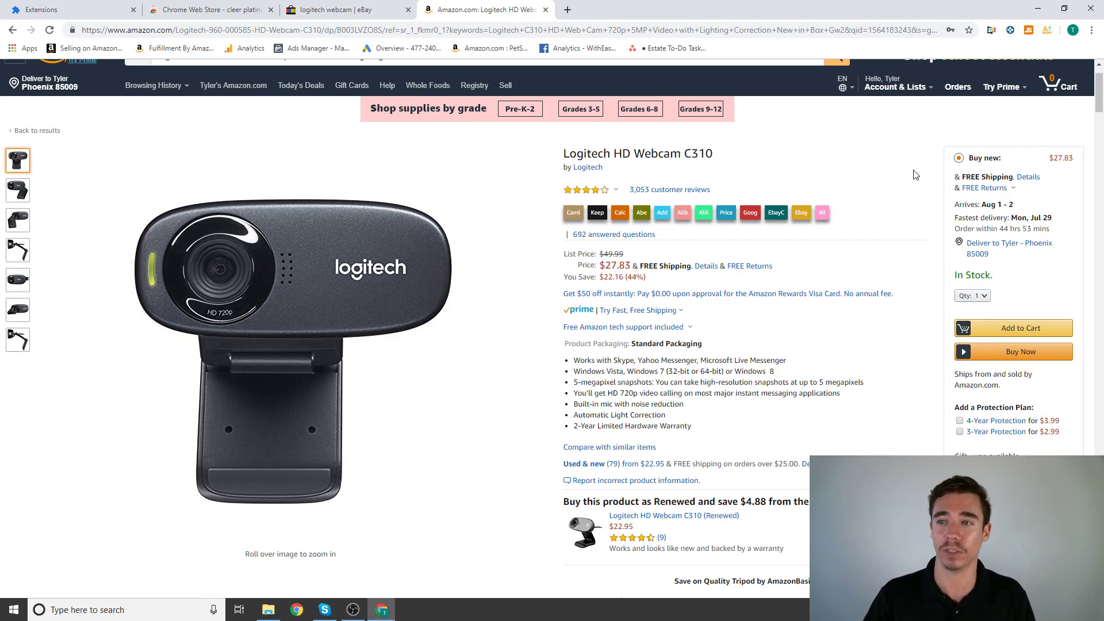
scroll(917, 189, up, 1)
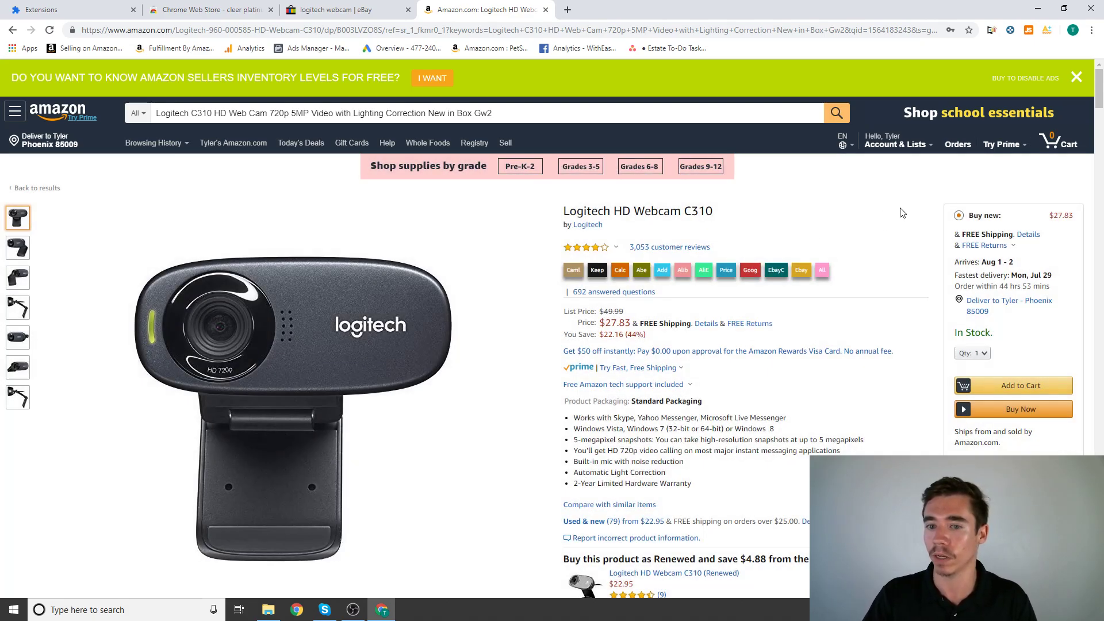
Show Jungle Scout sales data for the C310, move the panel aside, then close it.
click(1029, 31)
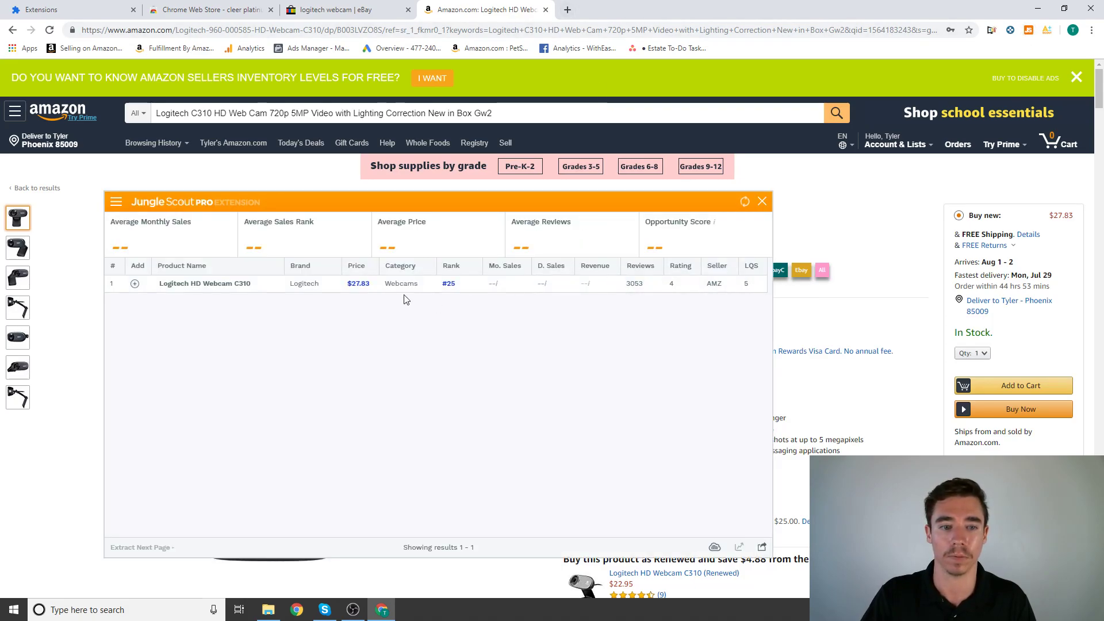
drag(417, 202, 726, 149)
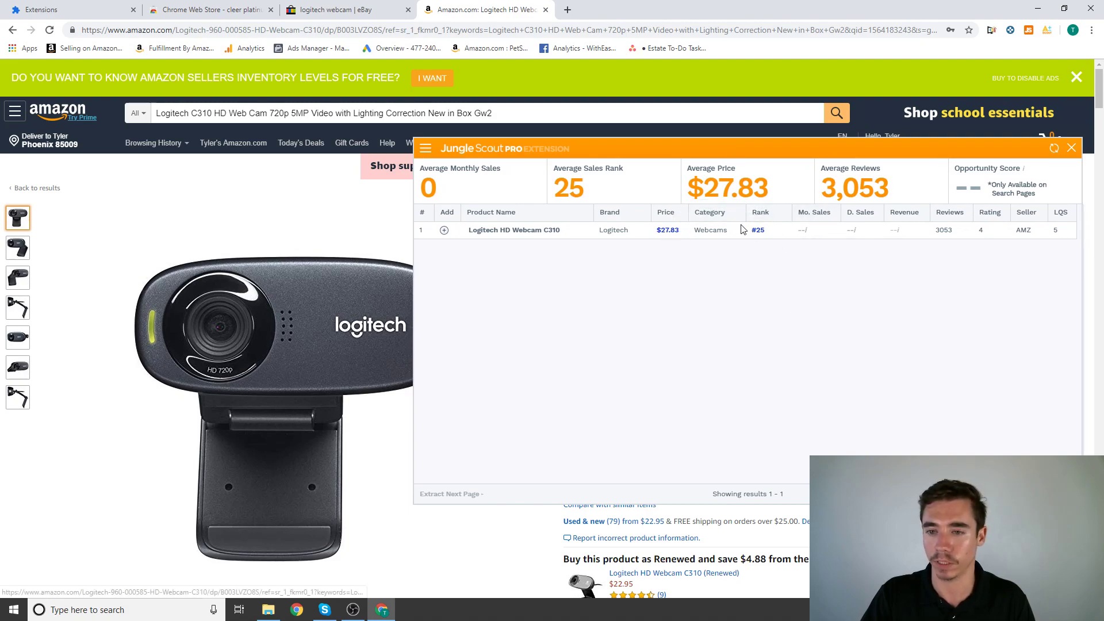
mouse_move(807, 236)
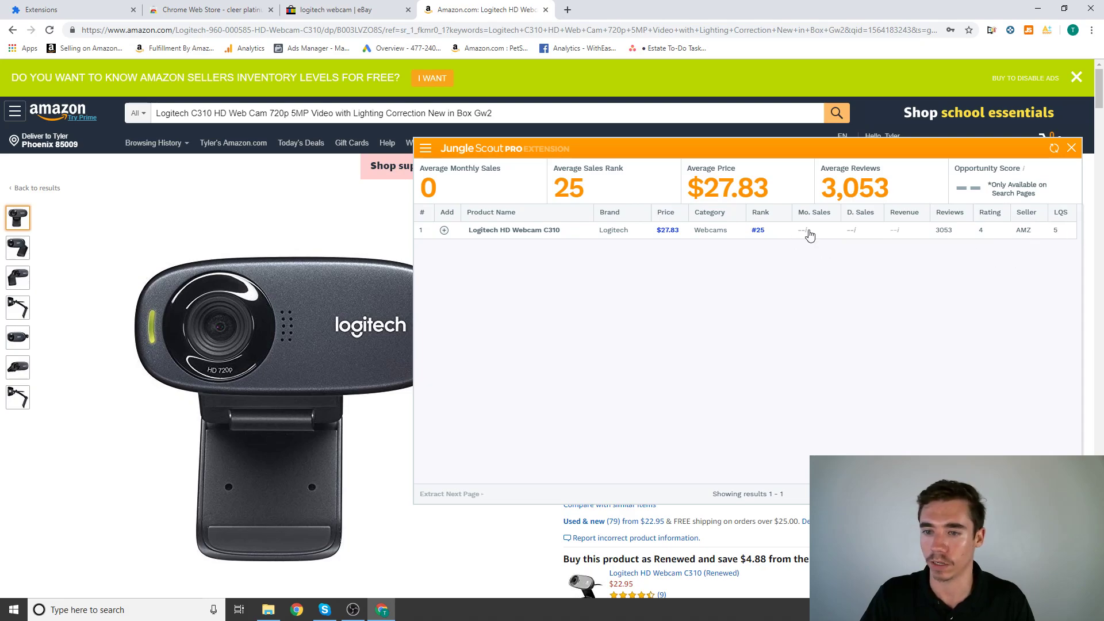
click(1071, 149)
Open the Logitech HD Pro Webcam C920 page from the eBay lookup and show its Jungle Scout data.
click(357, 10)
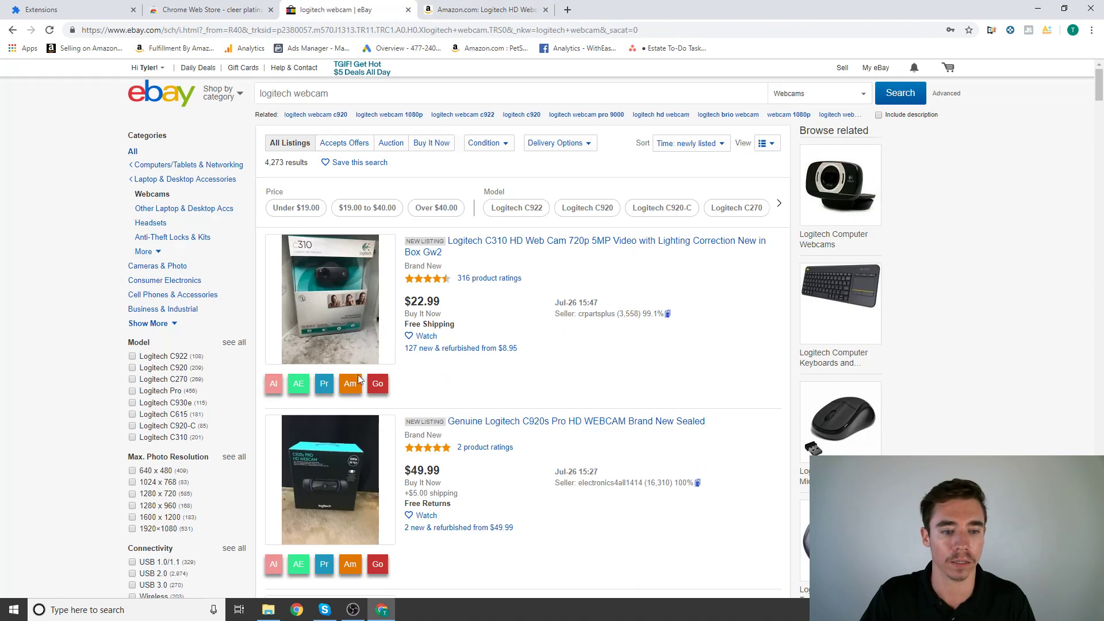
click(349, 384)
click(656, 9)
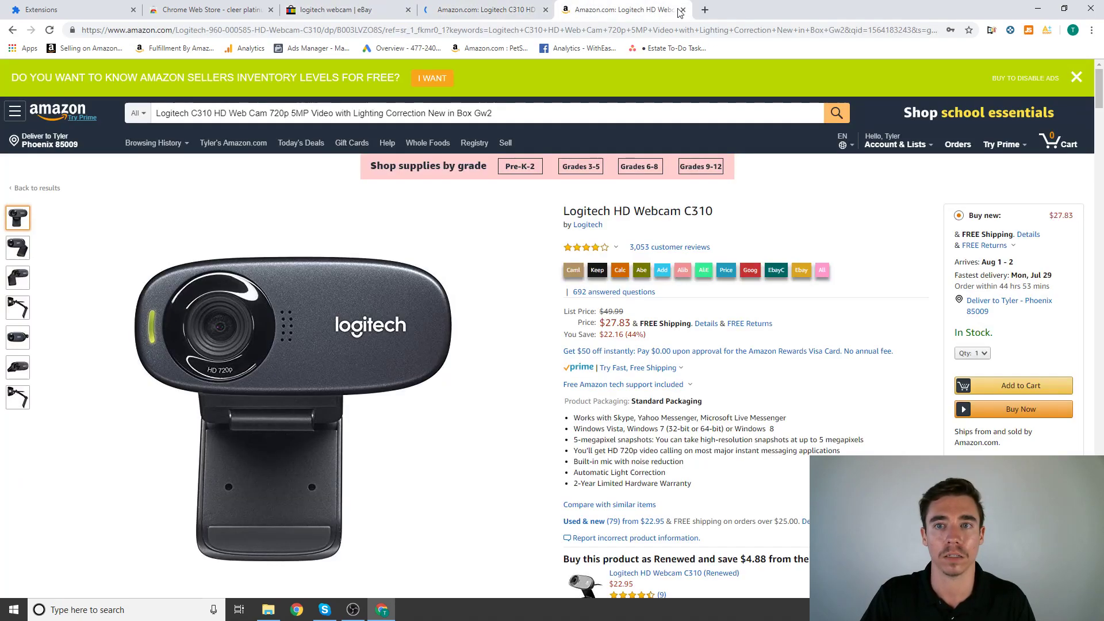
click(683, 10)
scroll(412, 184, down, 2)
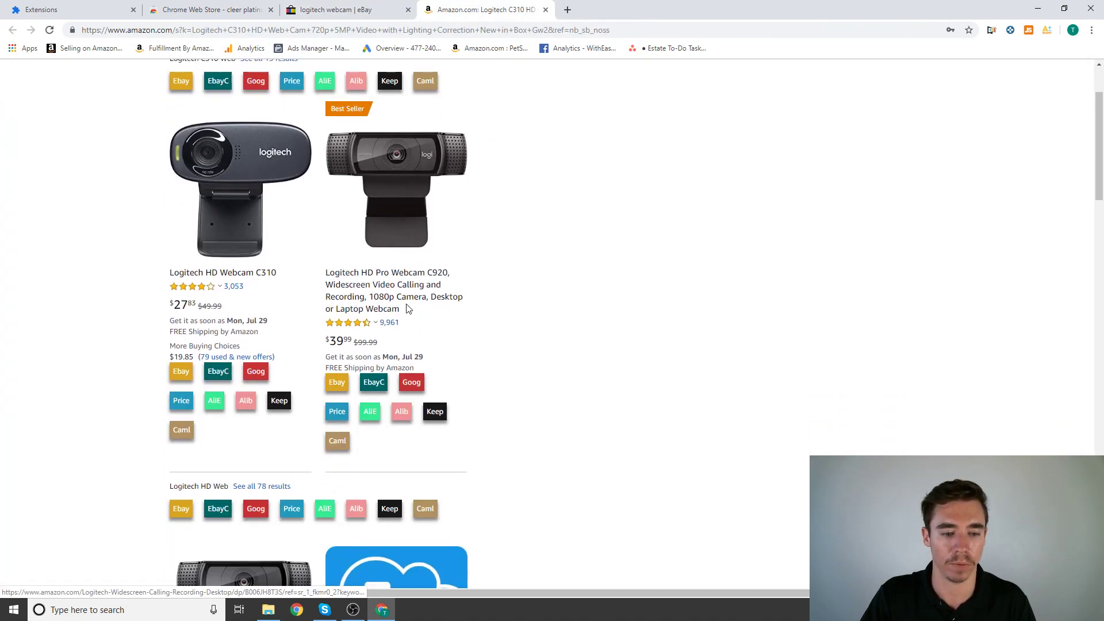
click(413, 183)
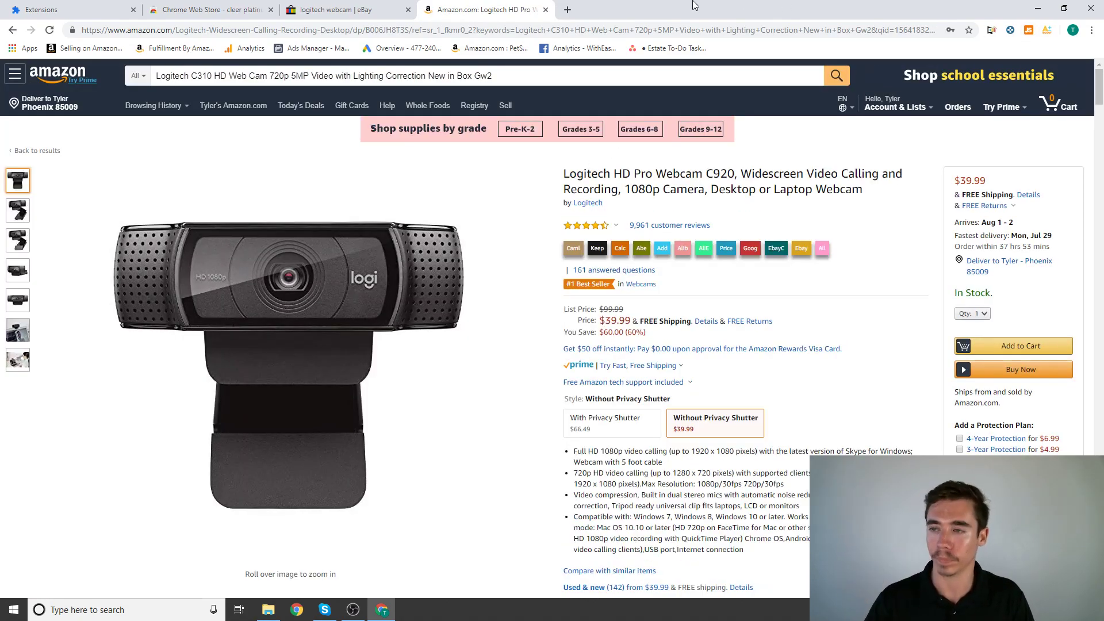
click(1029, 30)
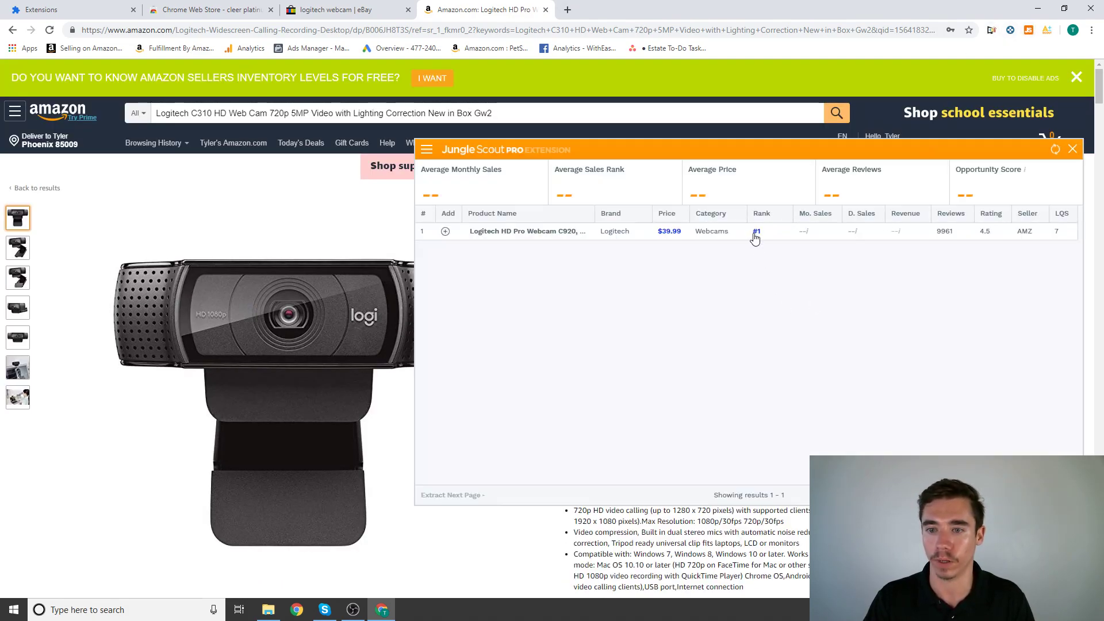
Close the Jungle Scout panel and search Amazon for iphone.
mouse_move(807, 236)
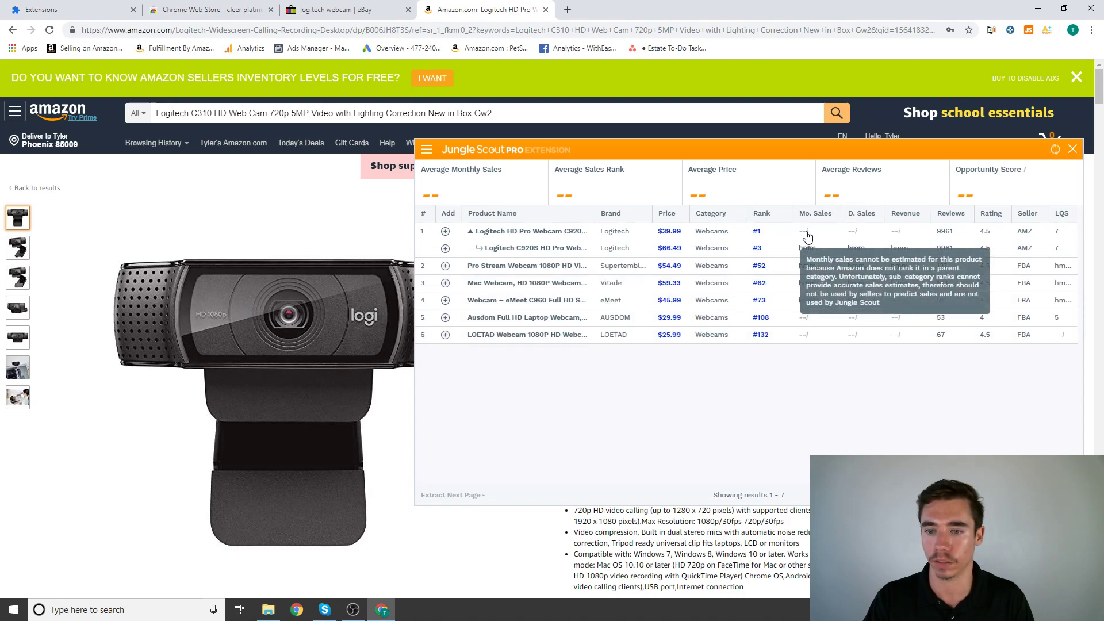
click(1072, 151)
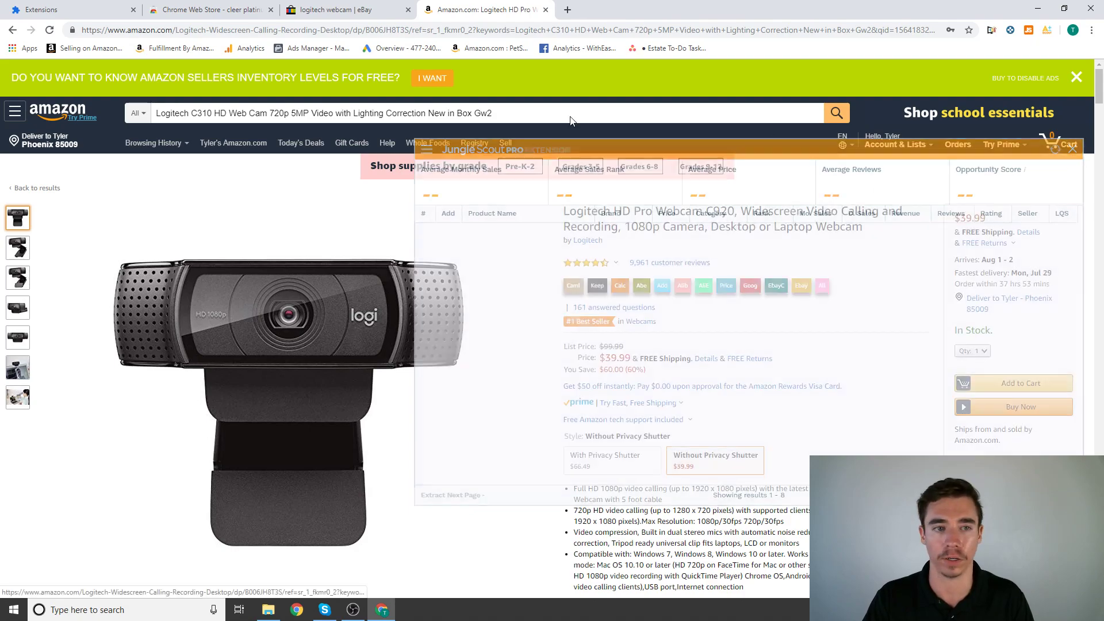
click(513, 113)
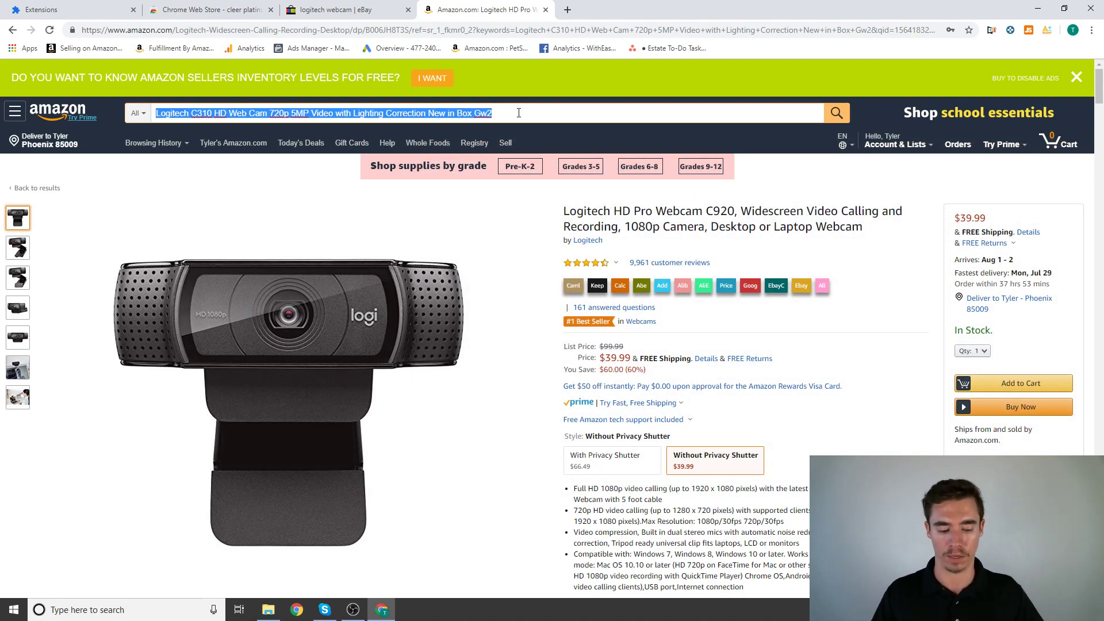
text(lhpone)
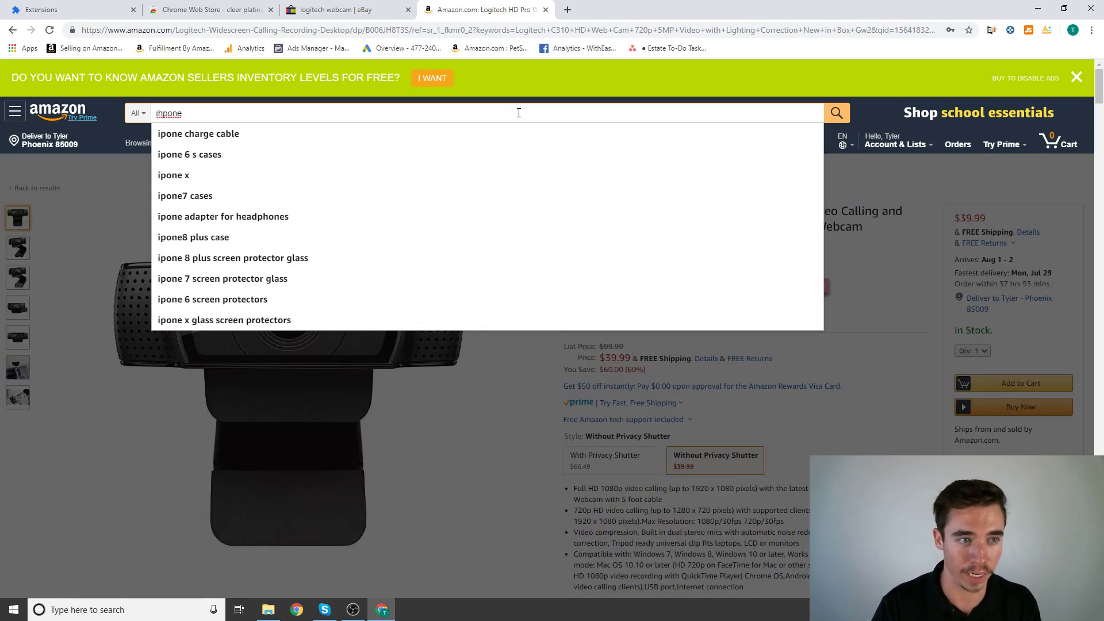
key(Return)
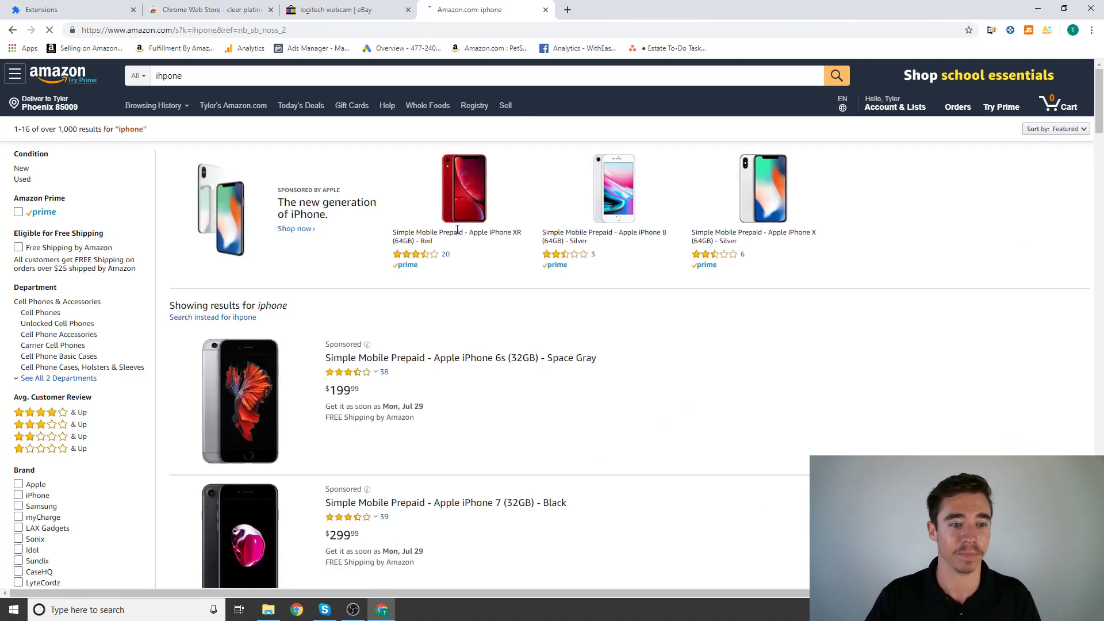
Open the renewed Apple iPhone 7 32GB listing and show its Jungle Scout sales estimates.
scroll(500, 315, down, 7)
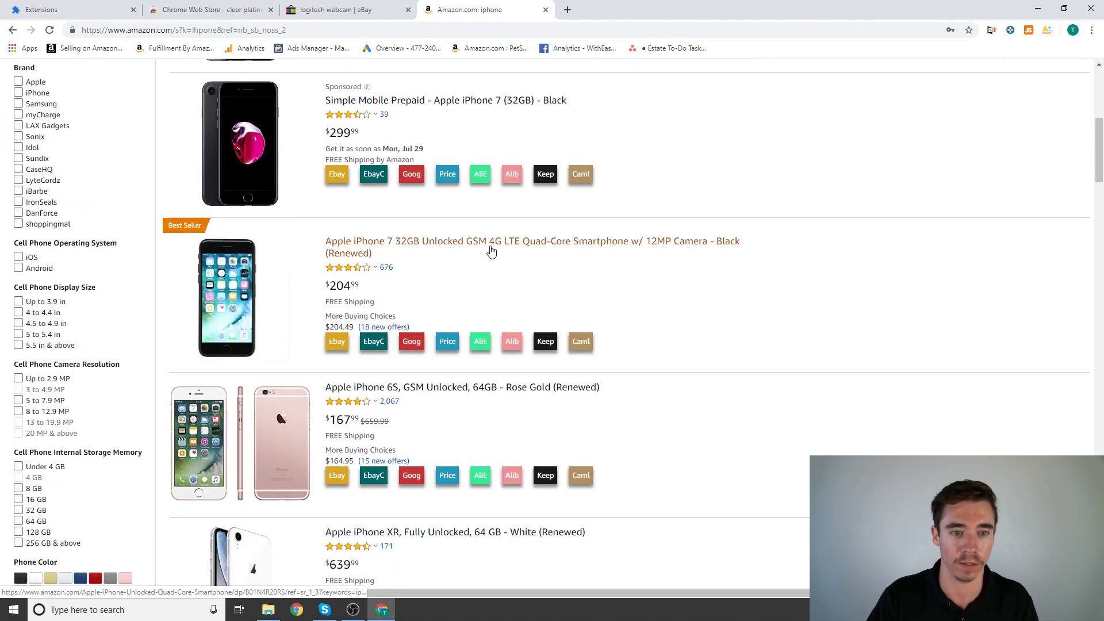
click(492, 247)
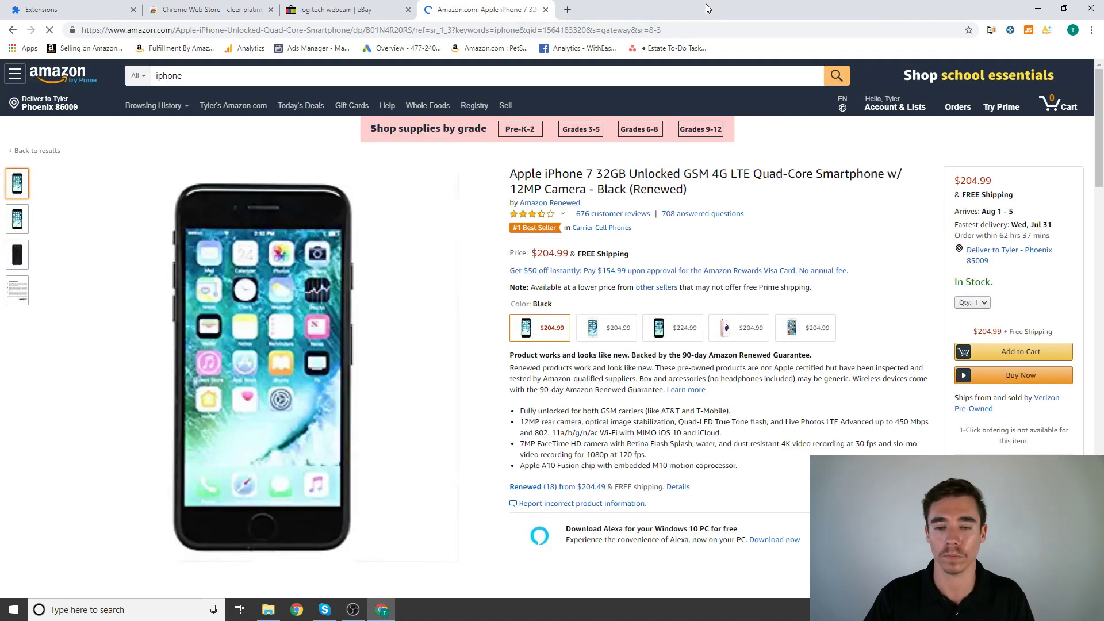
click(1028, 30)
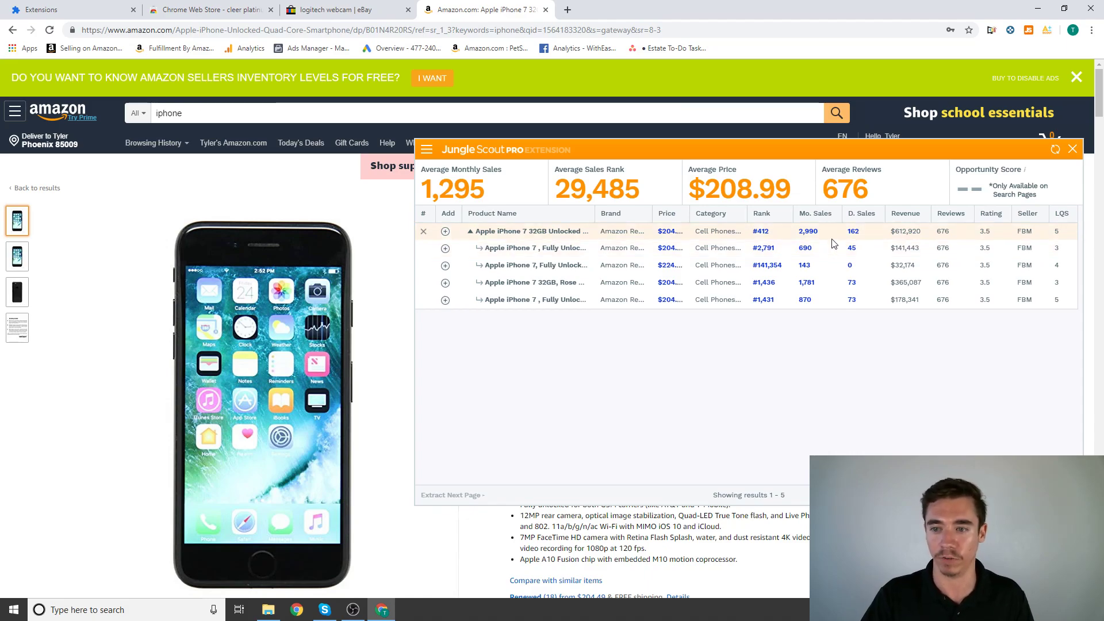
Close Jungle Scout and replace the Amazon search with 'napkin'.
click(1071, 150)
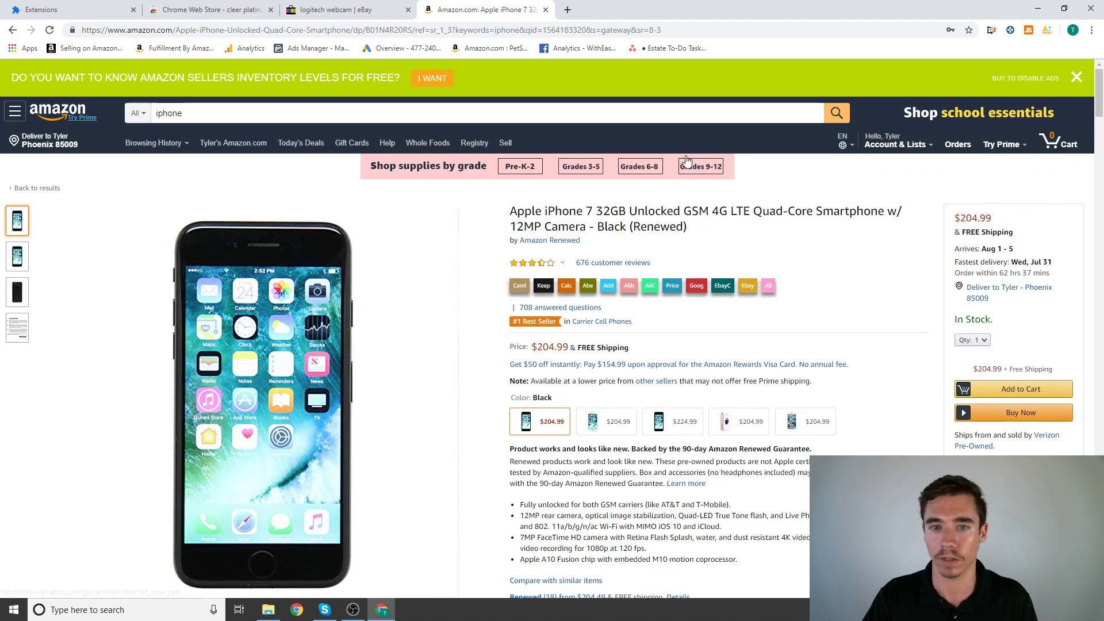
click(645, 118)
double_click(646, 118)
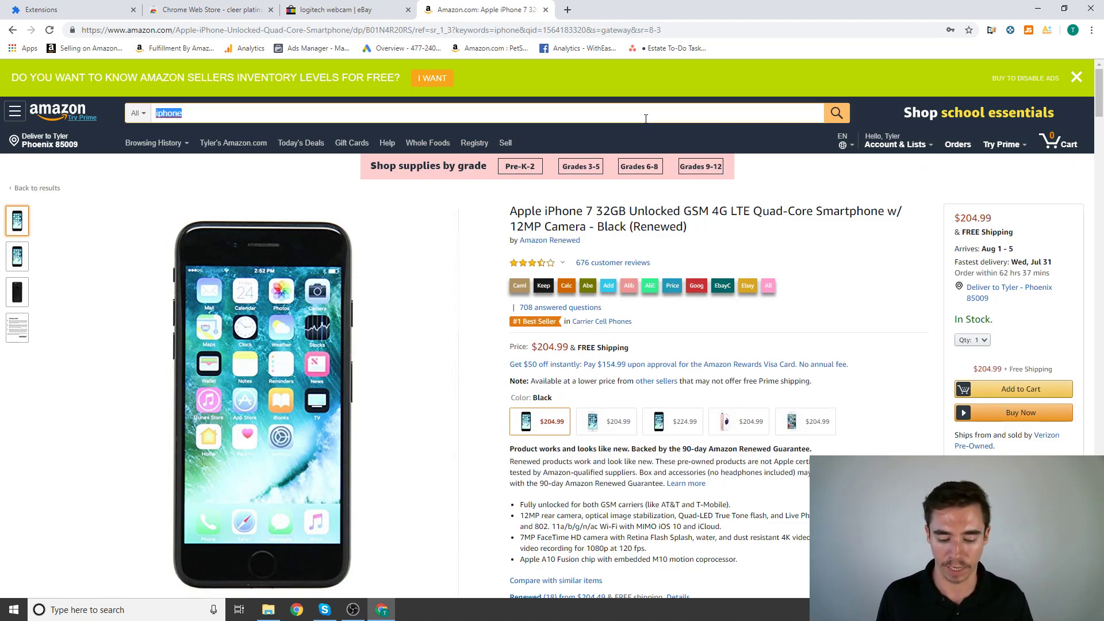
text(napkin)
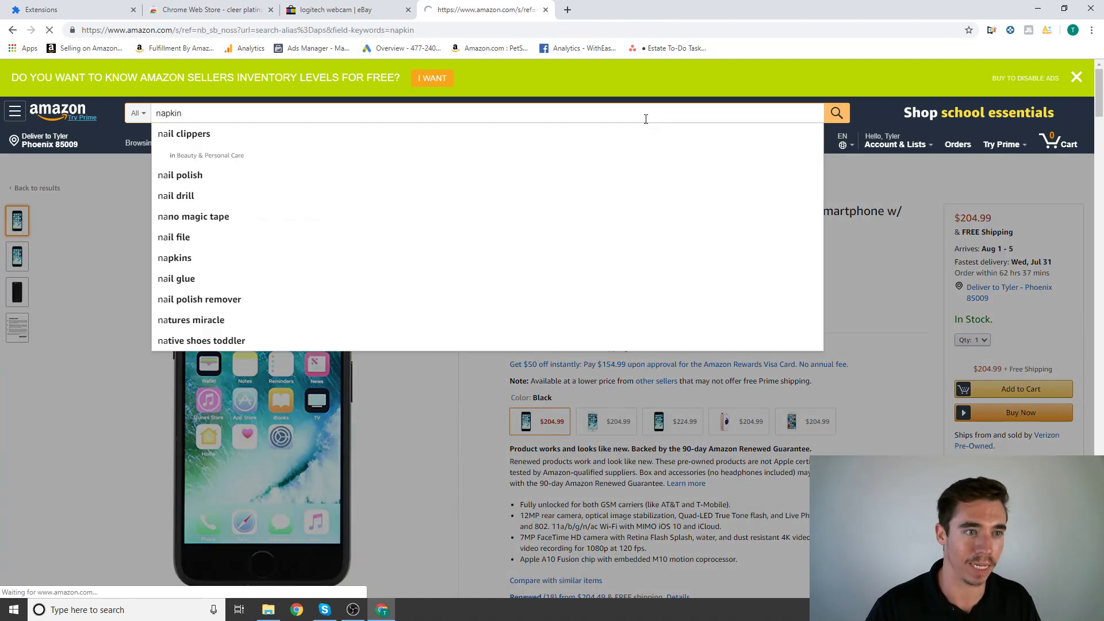
key(Return)
Page through the napkin results to page 4.
scroll(470, 353, down, 15)
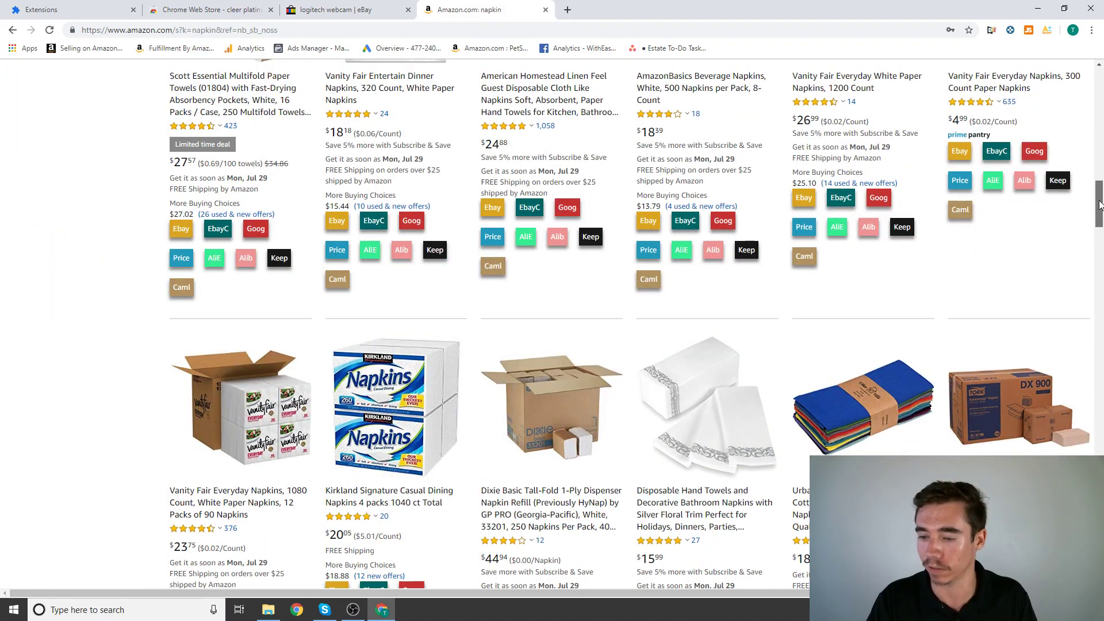
scroll(1101, 149, down, 15)
scroll(800, 445, up, 5)
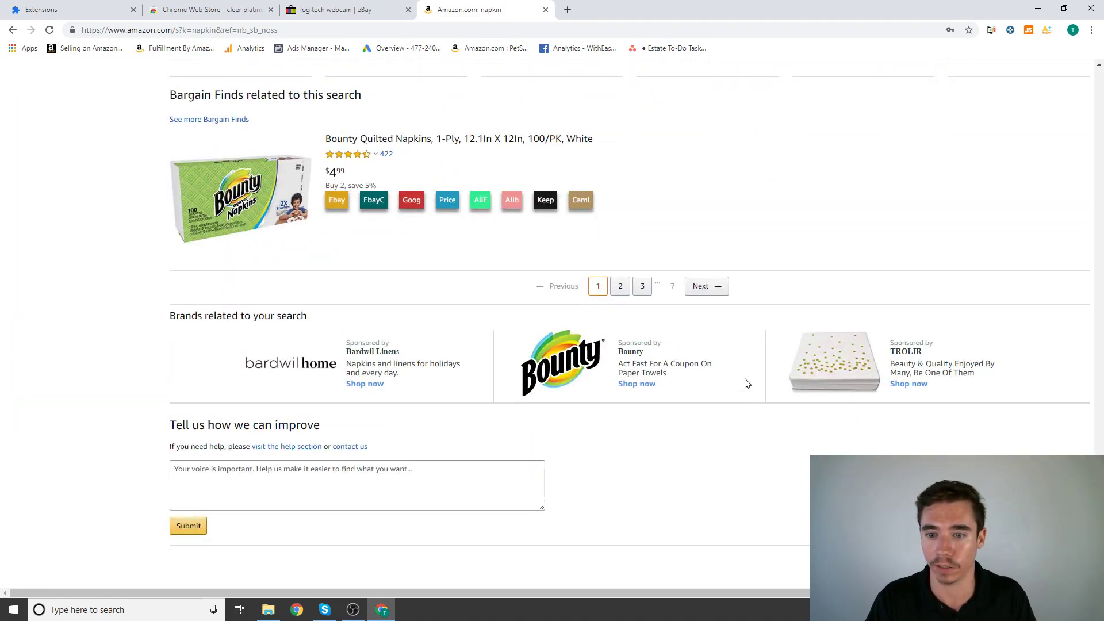
click(643, 286)
scroll(691, 251, down, 5)
scroll(691, 254, down, 10)
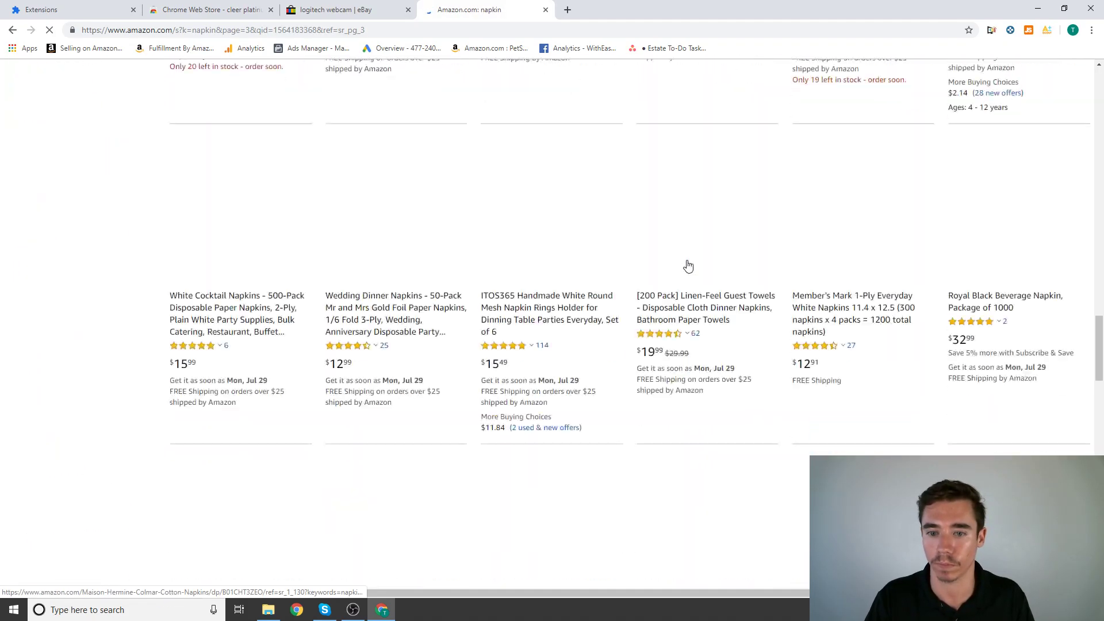
scroll(689, 266, down, 10)
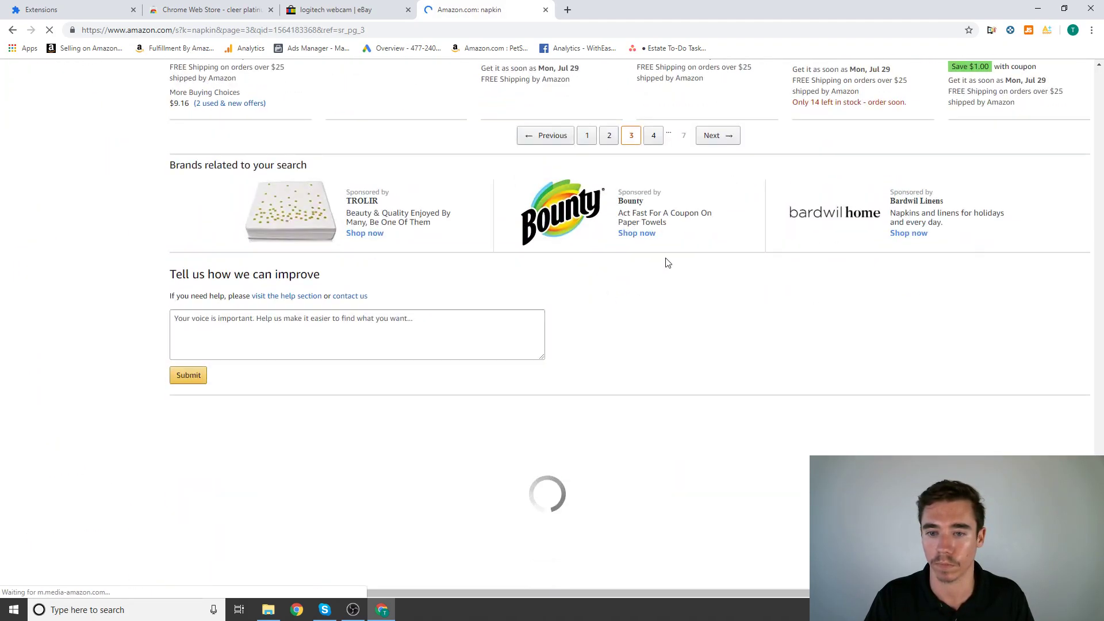
click(654, 136)
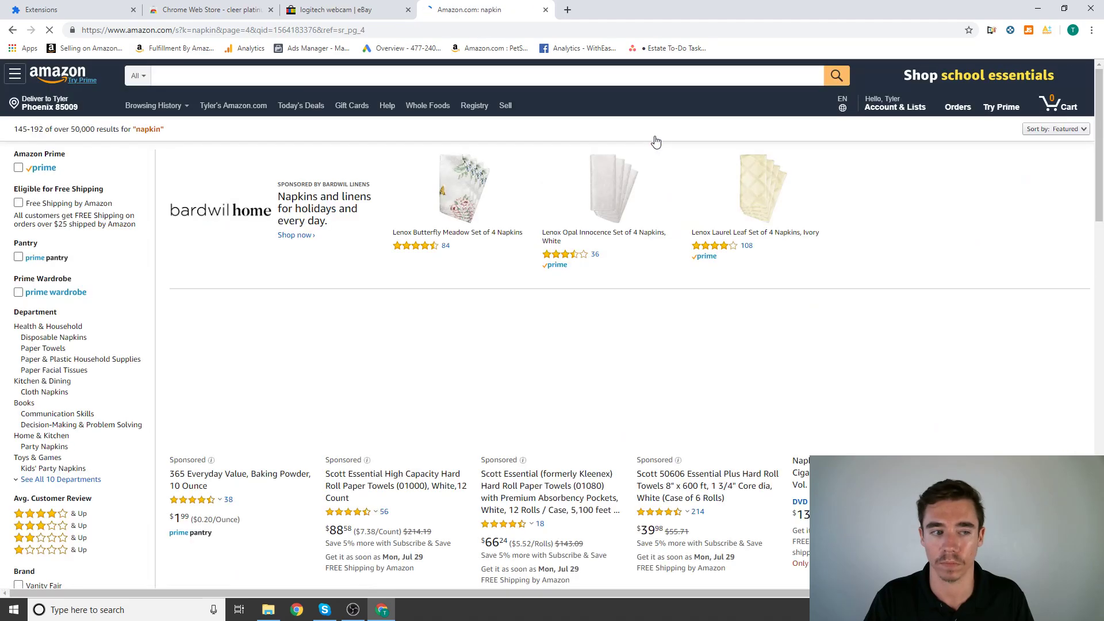
Open the Gee Di Moda cloth napkins, show their Jungle Scout data, then return to eBay.
scroll(595, 252, down, 3)
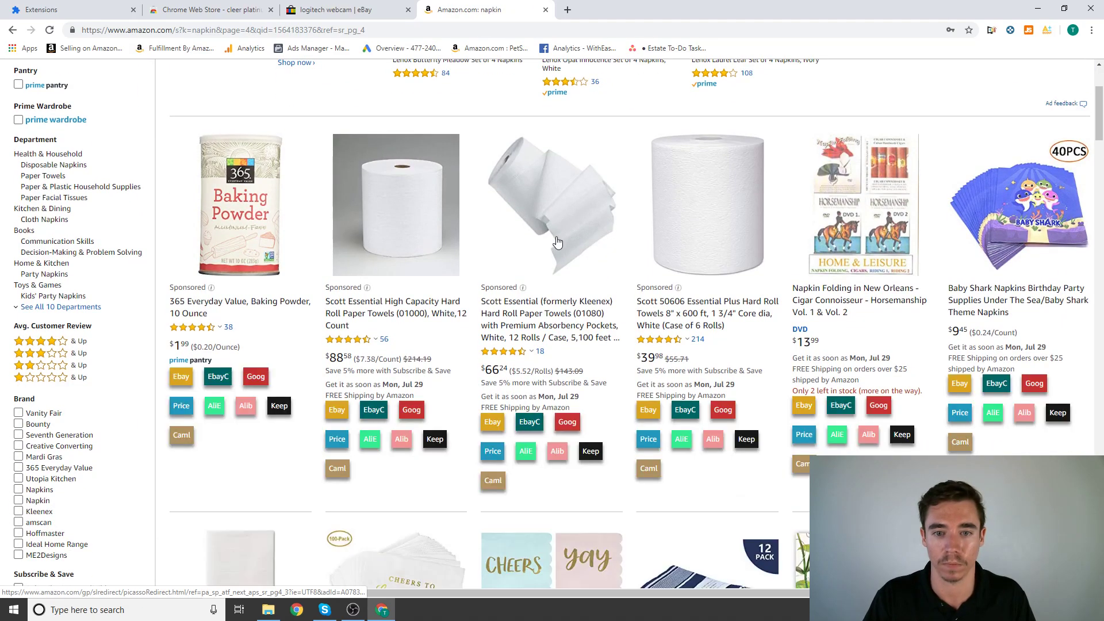
scroll(595, 252, down, 7)
scroll(557, 242, down, 4)
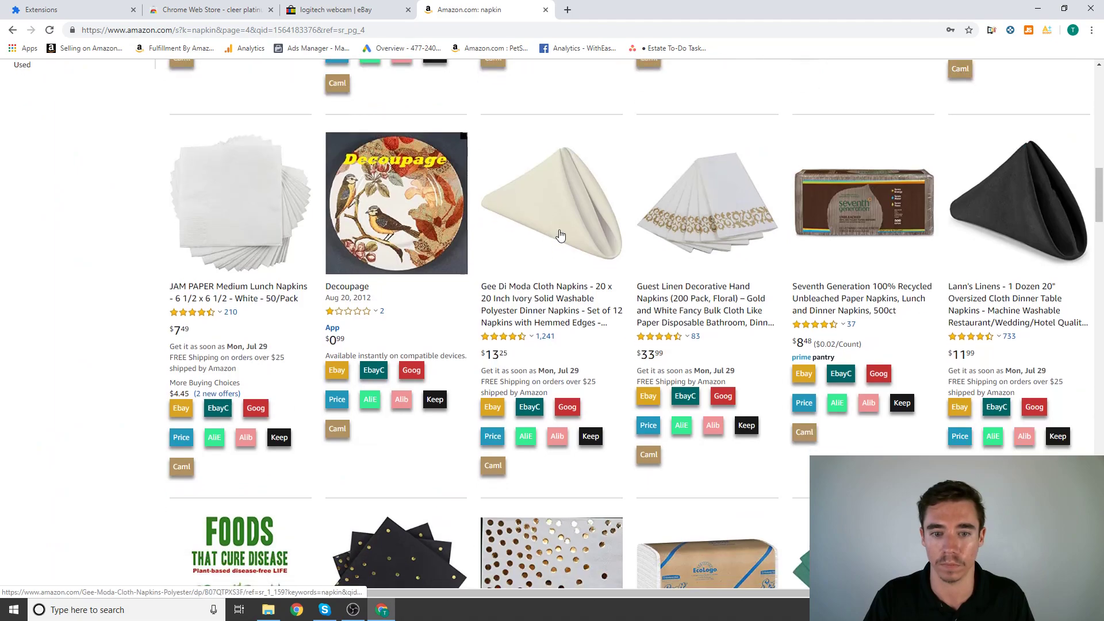
click(561, 235)
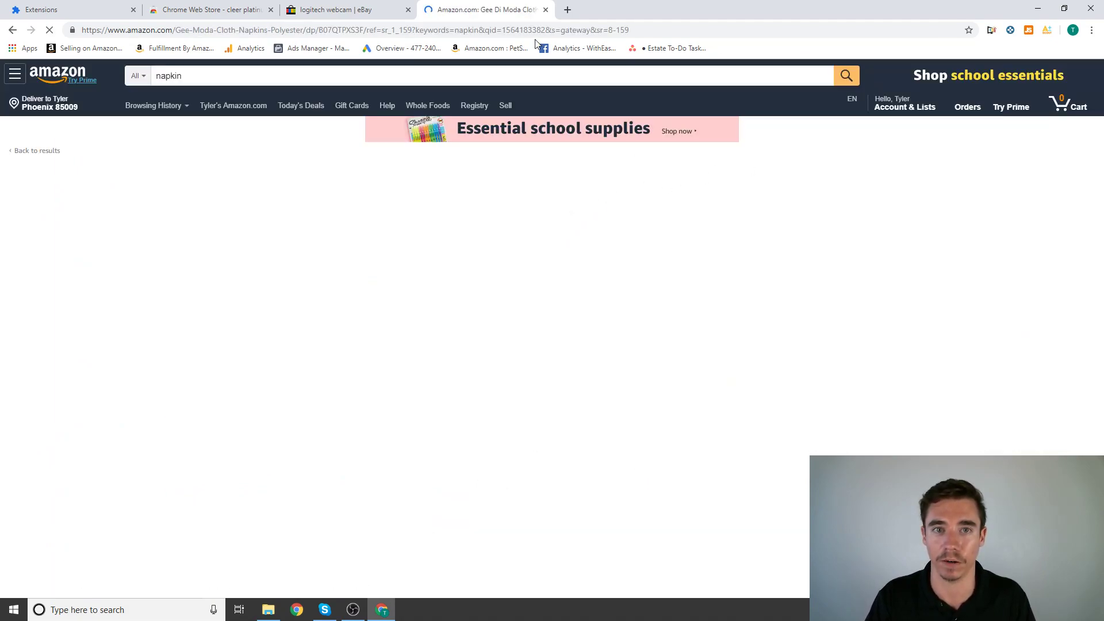
click(1030, 31)
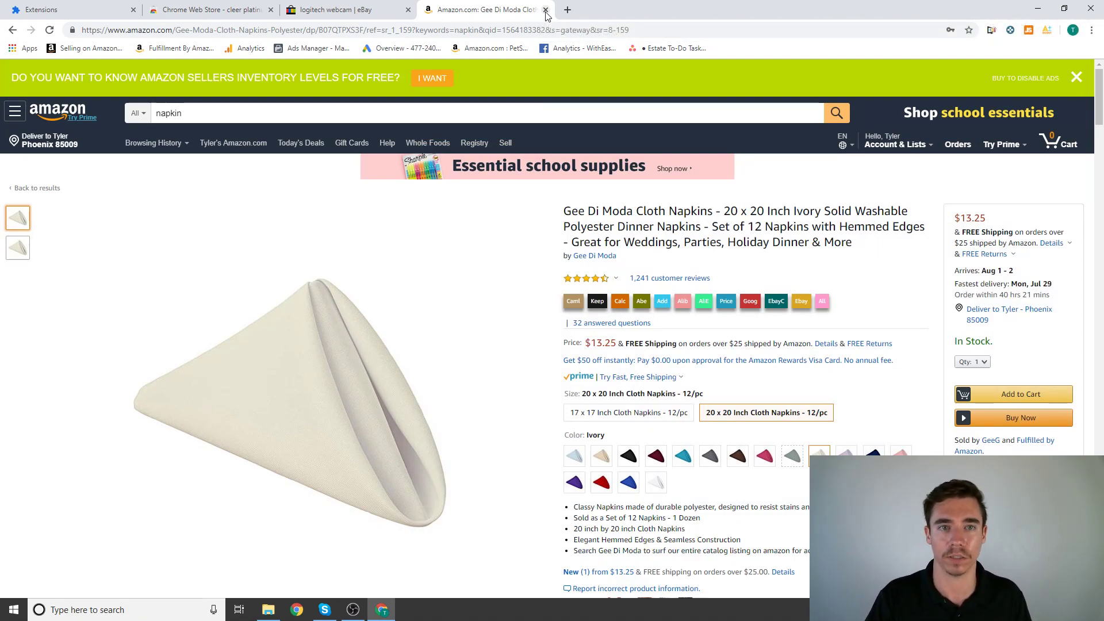
click(316, 6)
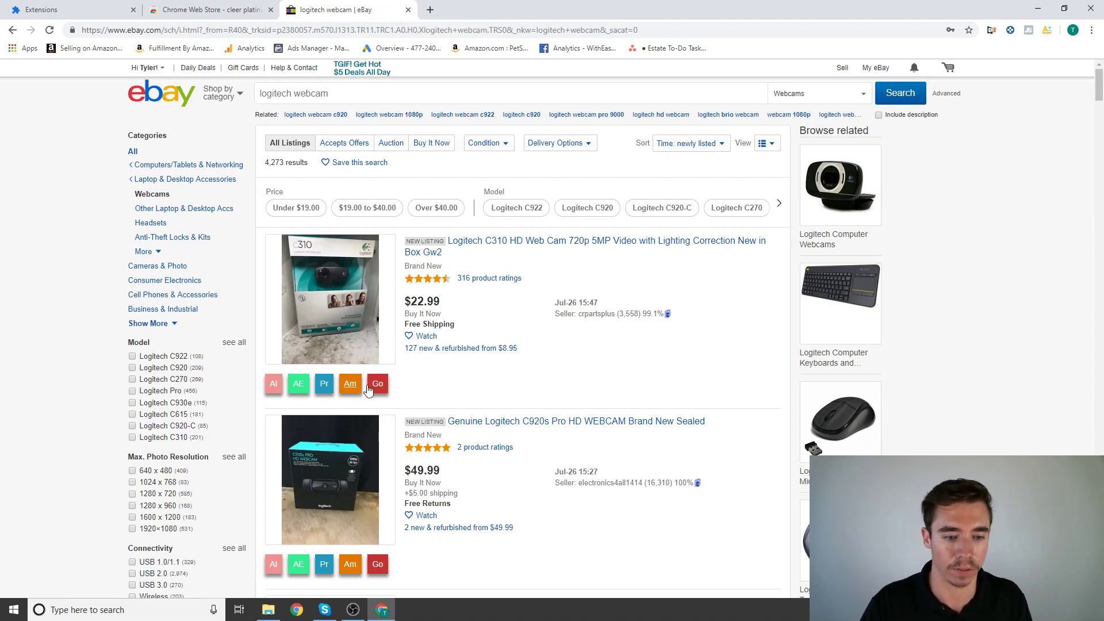
From eBay's C310 listing, open Amazon's Logitech HD Pro Webcam C920 page and briefly check Jungle Scout.
scroll(557, 383, down, 6)
scroll(566, 239, up, 2)
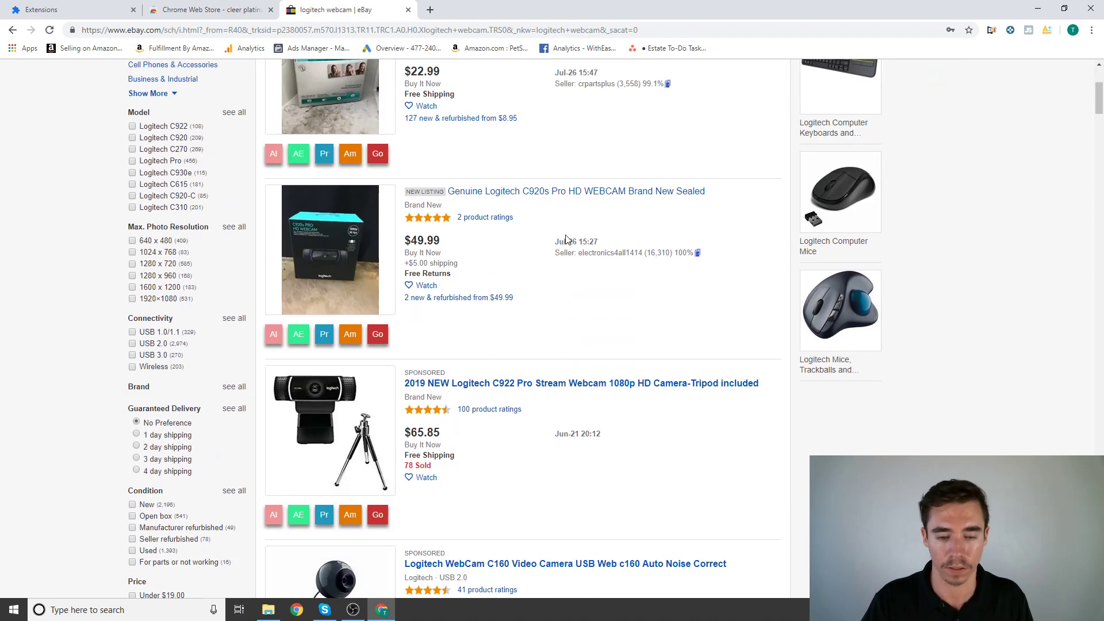
scroll(567, 240, up, 2)
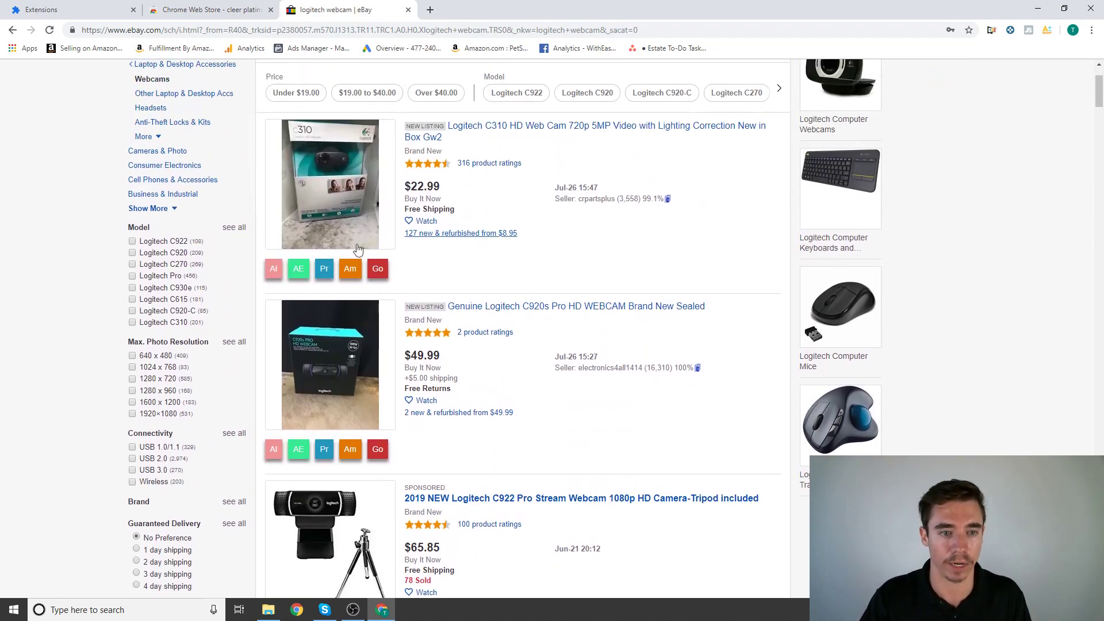
click(350, 266)
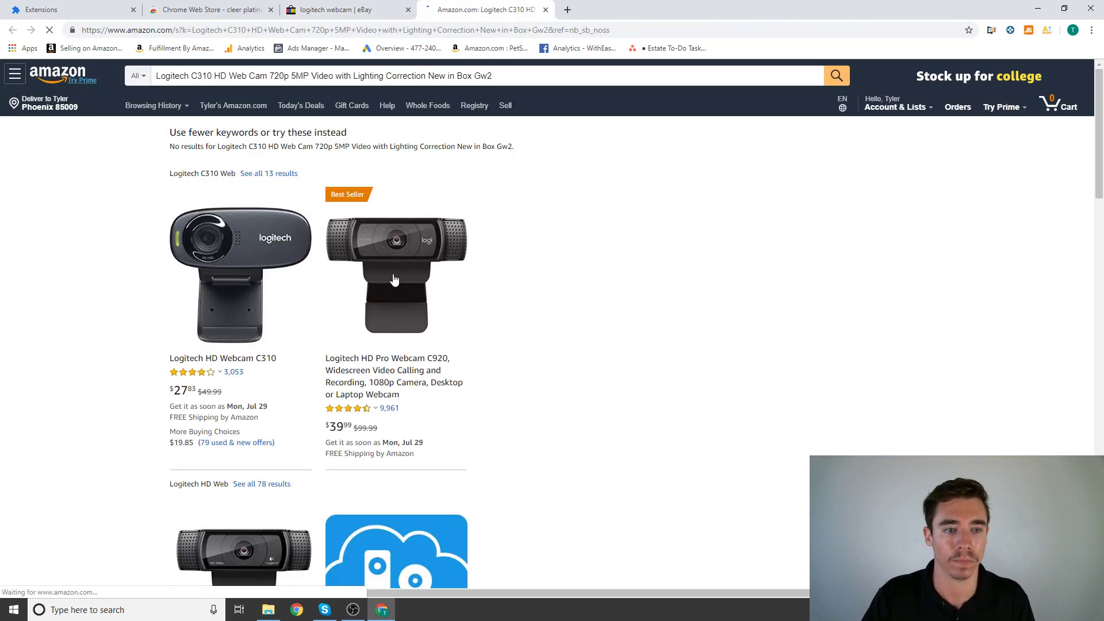
click(399, 278)
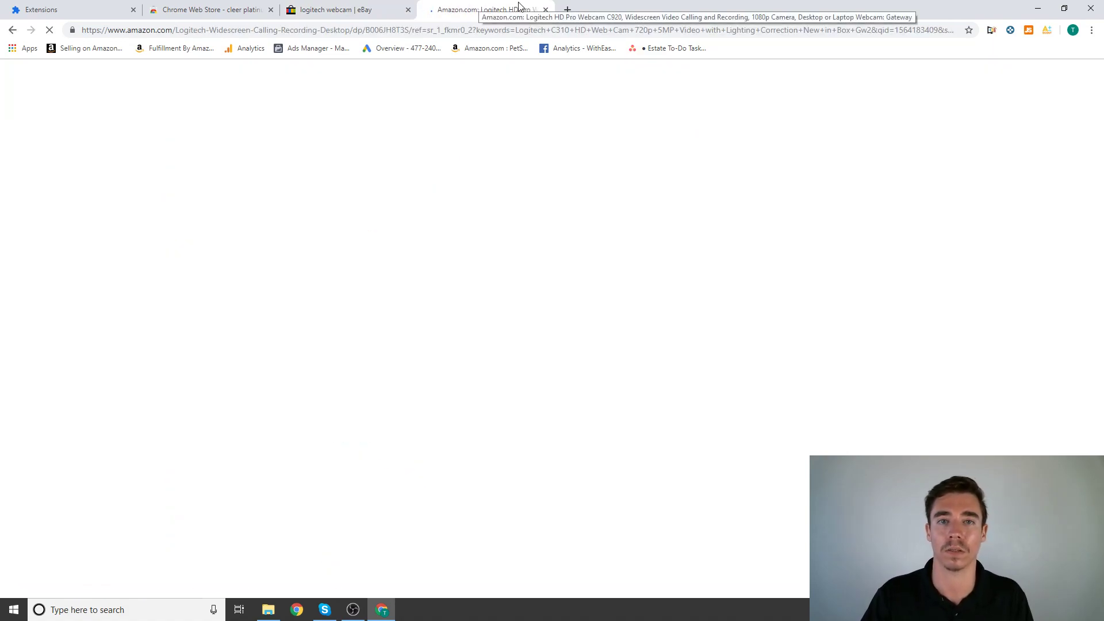
click(1029, 30)
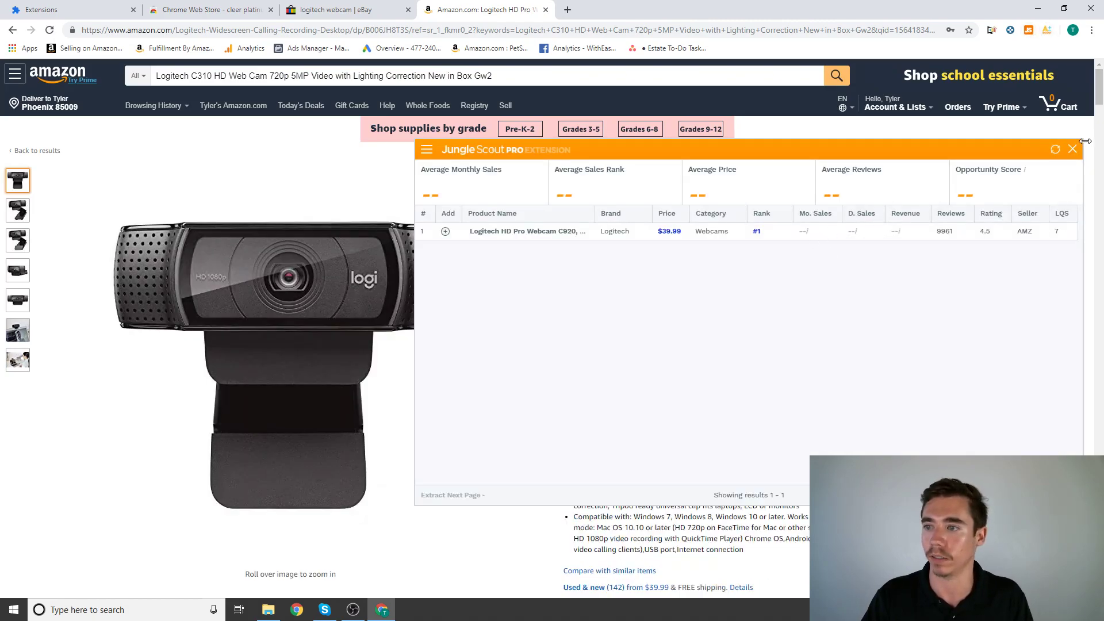
click(1073, 149)
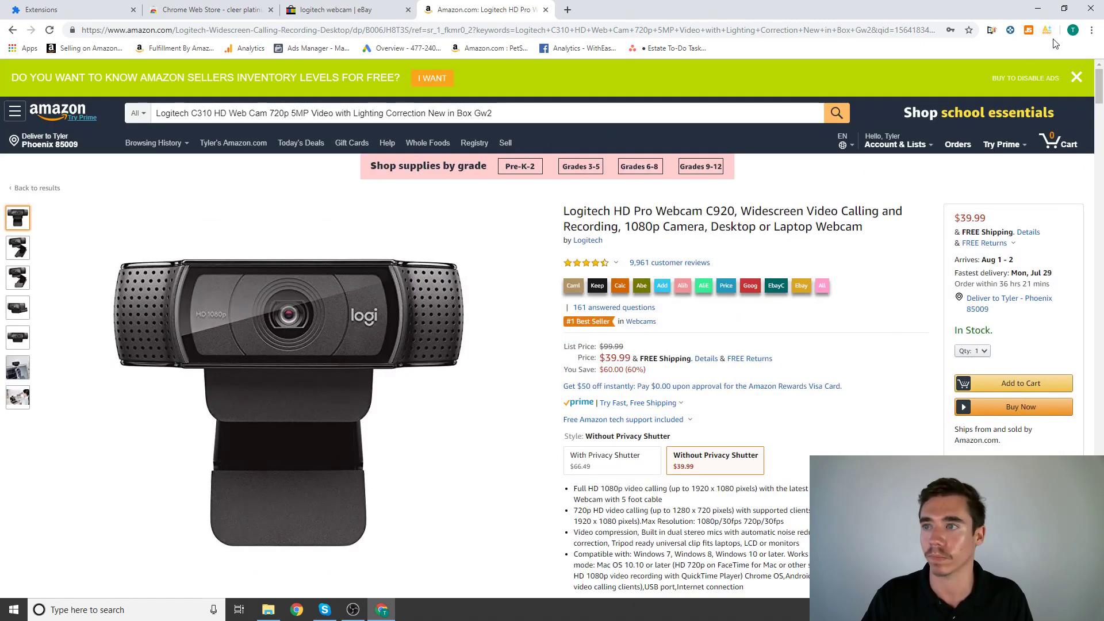
Run the AMZScout FBA profit calculator and highlight the total FBA fee figure.
click(1047, 30)
click(1002, 51)
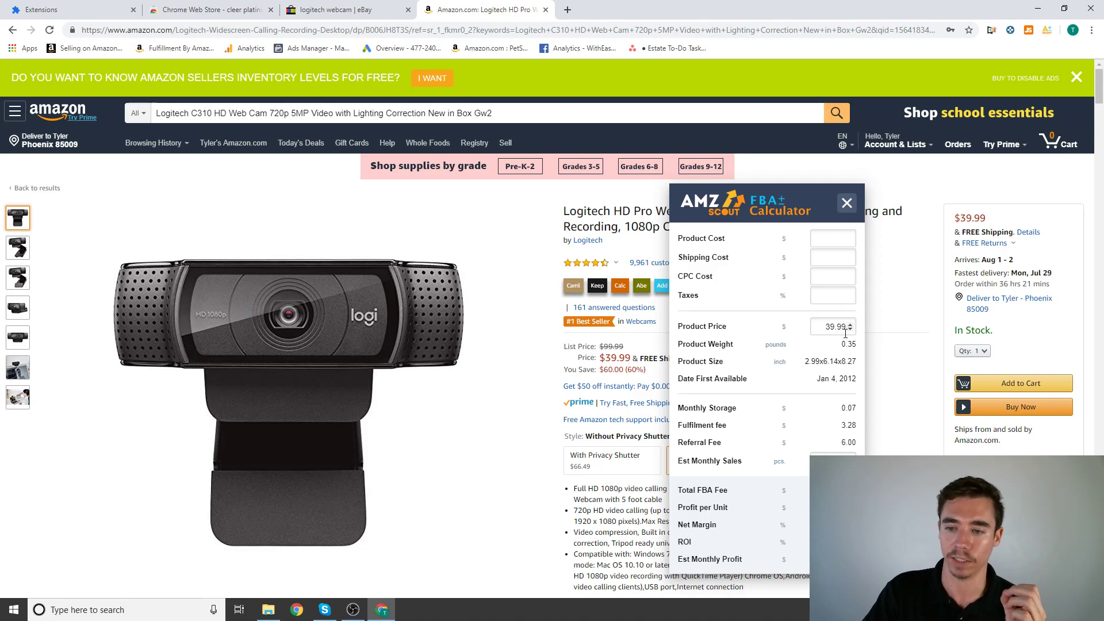
mouse_move(837, 328)
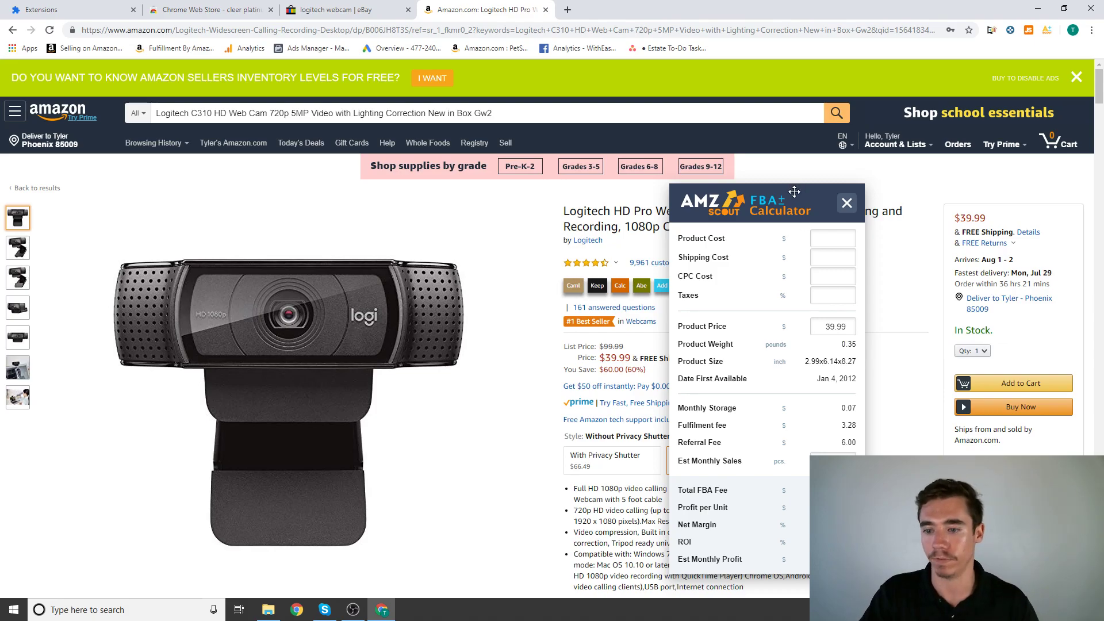
drag(803, 200, 550, 133)
double_click(596, 423)
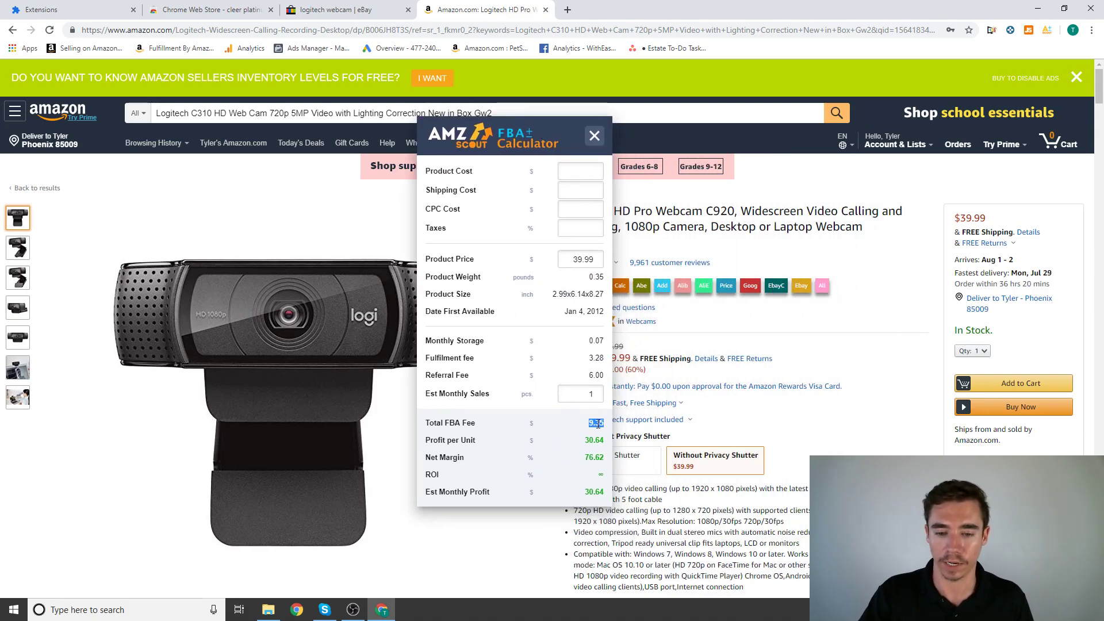
Enter a product cost of 12 and highlight the $18.64 profit per unit and 155.35% ROI.
click(582, 171)
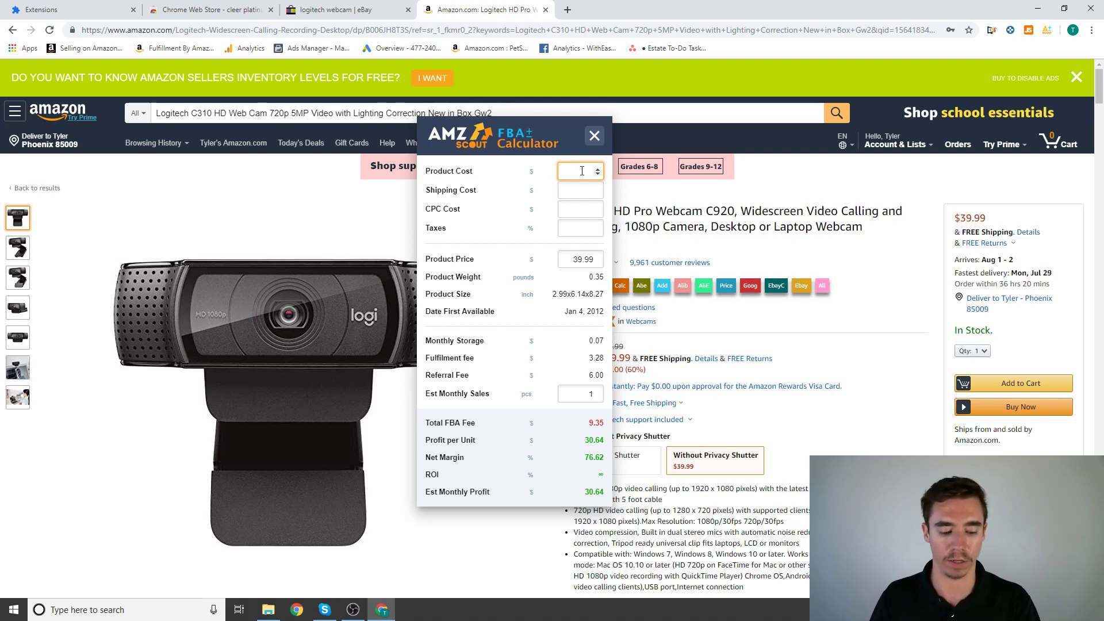
text(12)
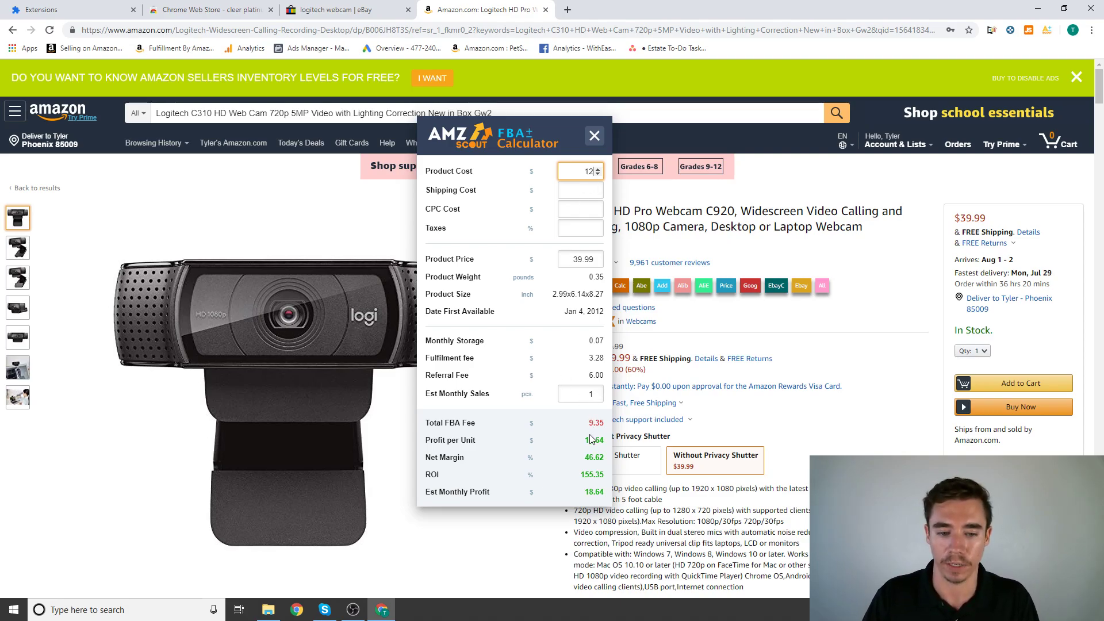
double_click(595, 475)
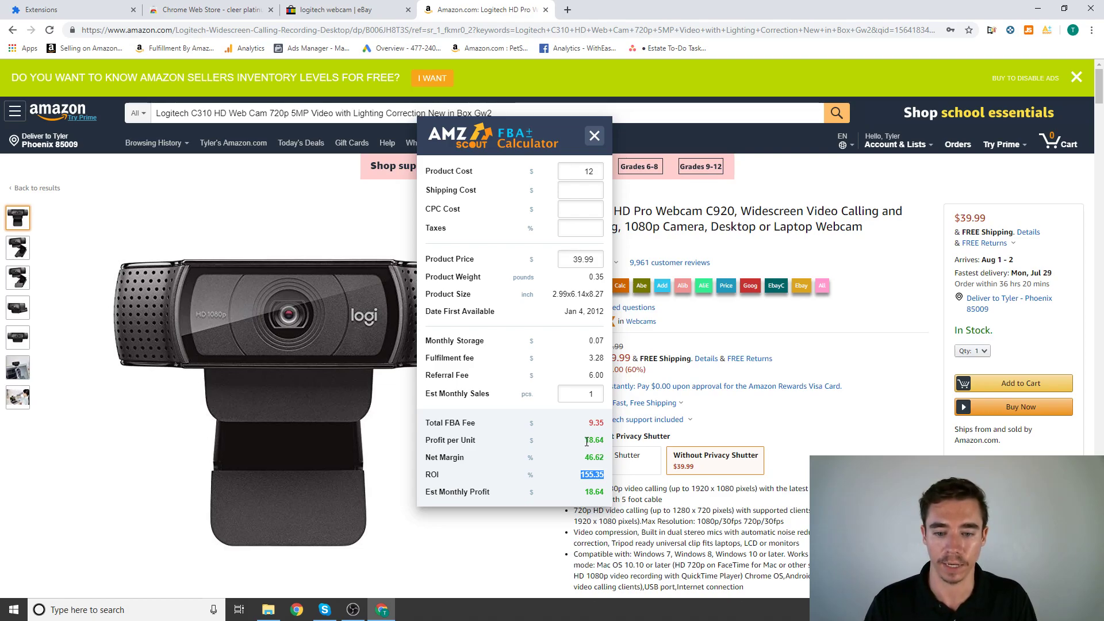
drag(587, 441, 604, 442)
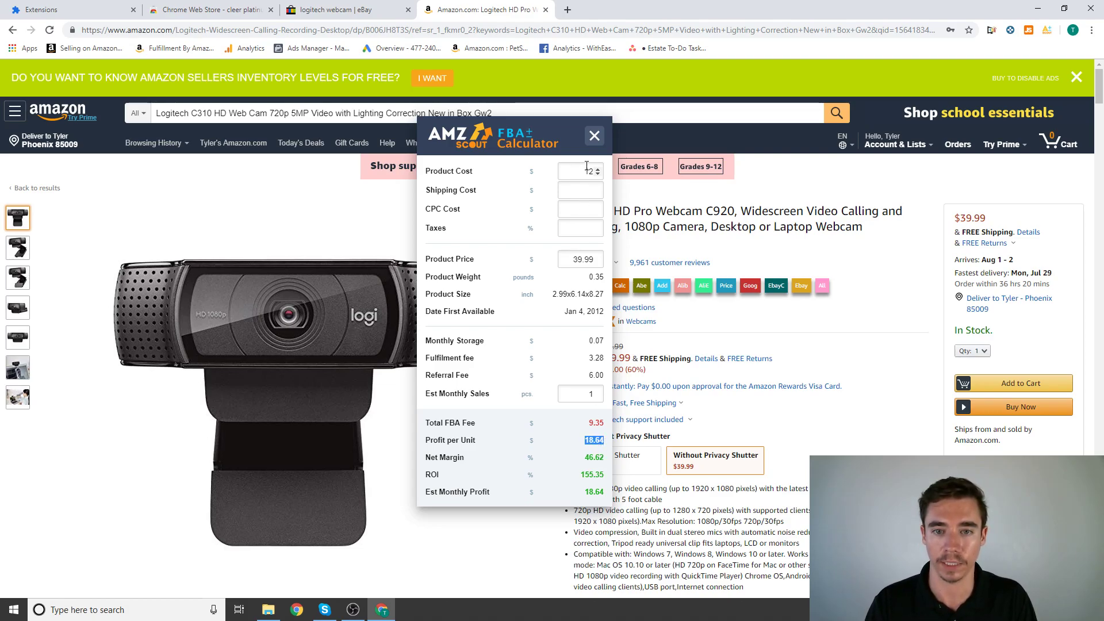
double_click(589, 476)
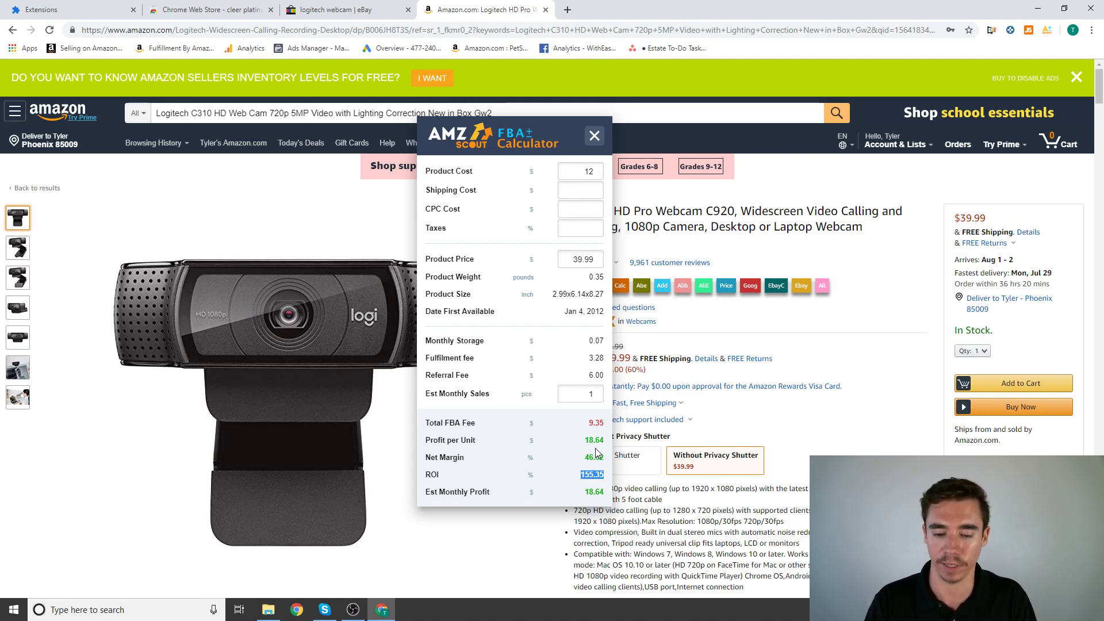
double_click(588, 172)
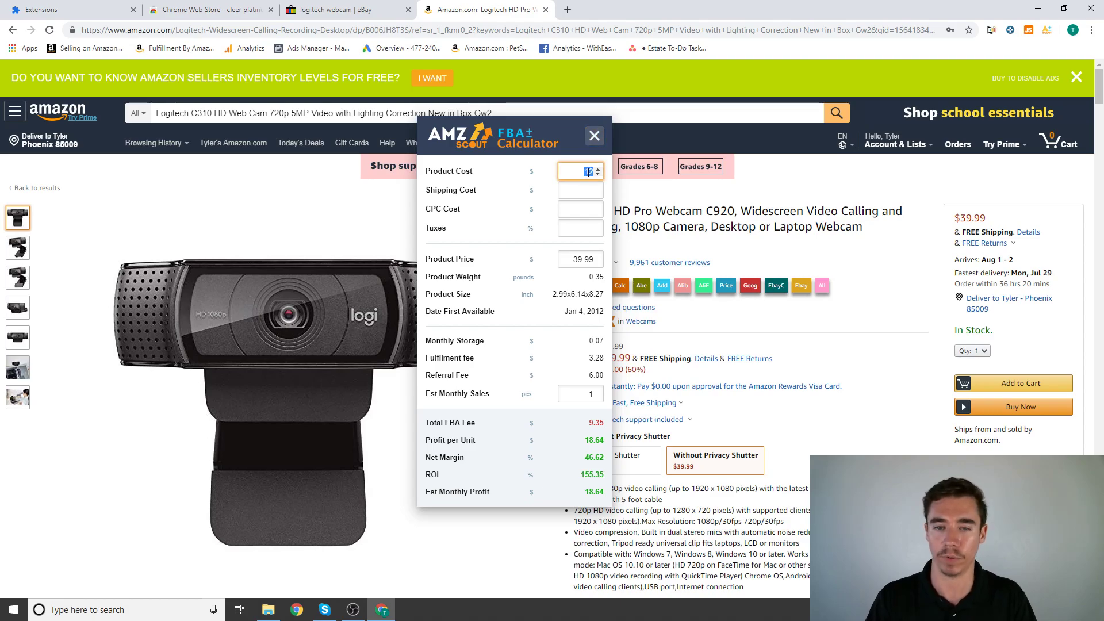
Close the FBA calculator and search eBay for the C920 webcam in a new tab.
click(593, 139)
scroll(524, 265, down, 2)
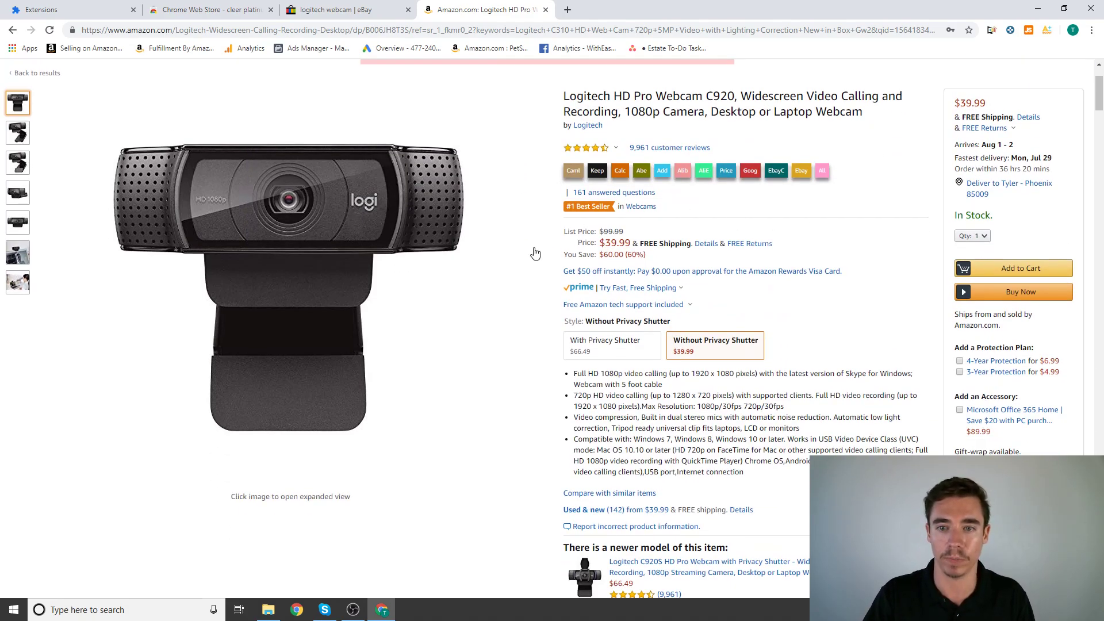
click(803, 174)
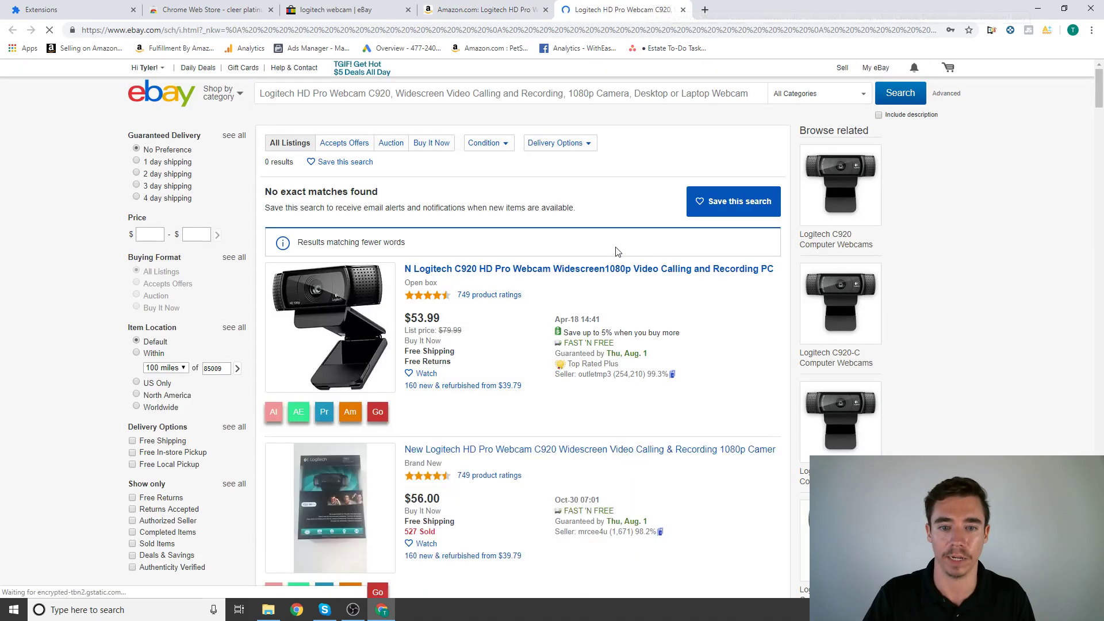
scroll(697, 321, down, 5)
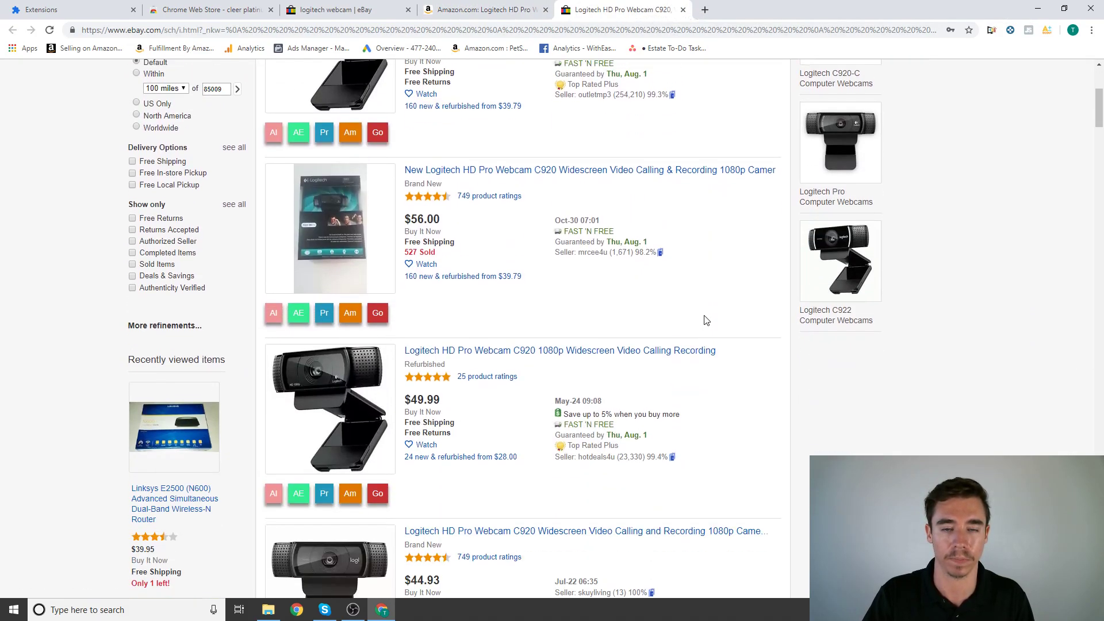
scroll(706, 320, up, 5)
Return to the Amazon C920 page and scroll down to Keepa's price history chart.
click(486, 10)
scroll(496, 268, down, 1)
scroll(543, 271, down, 10)
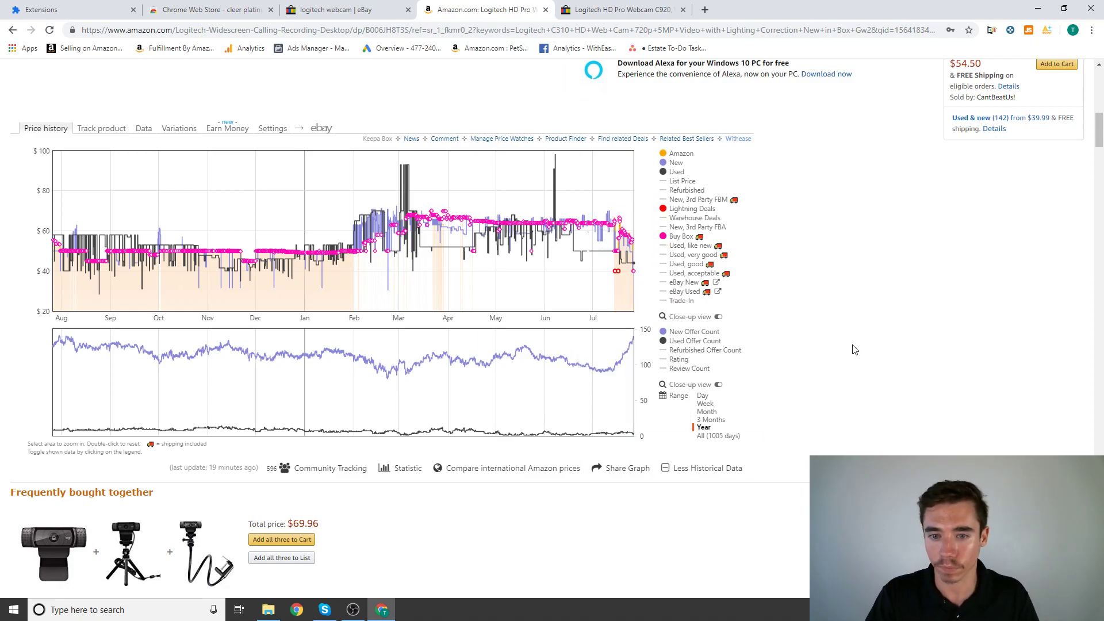
scroll(857, 351, up, 10)
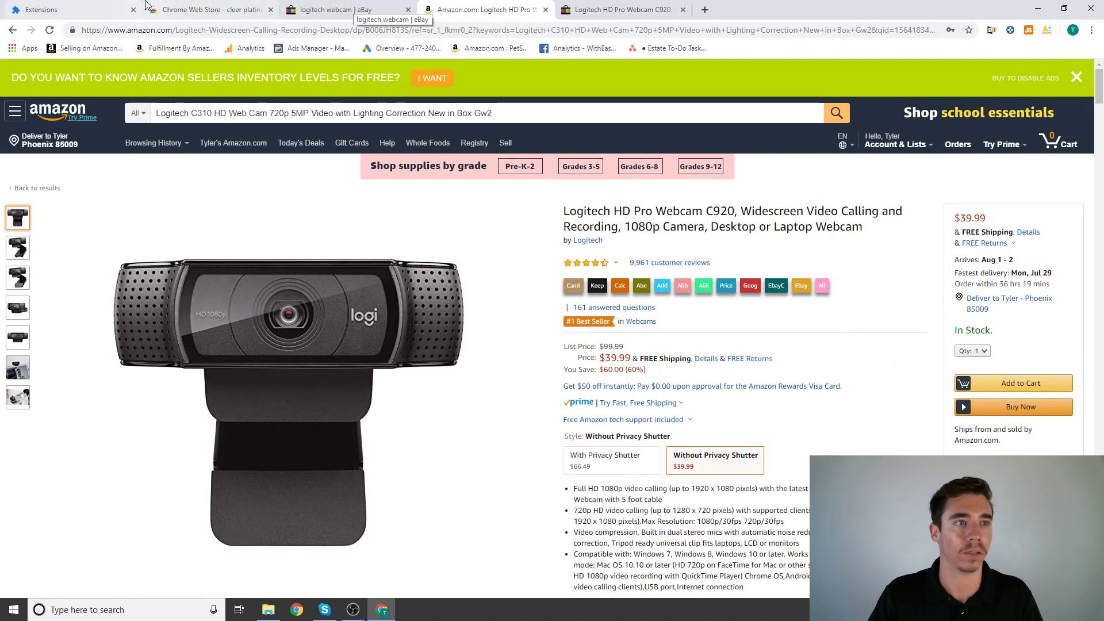
click(357, 7)
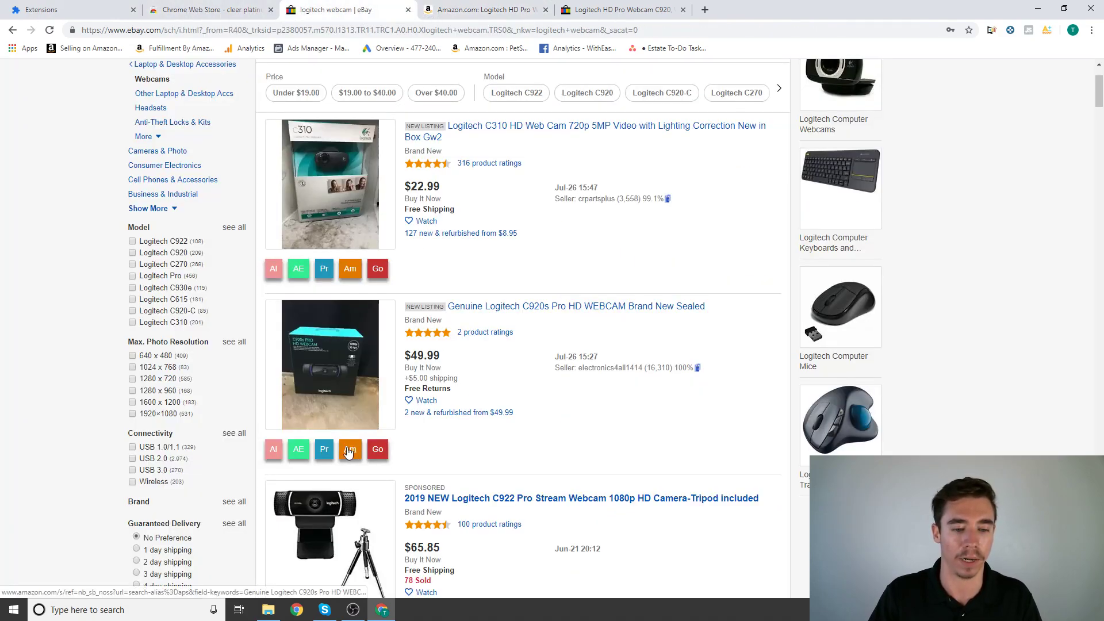
key(ctrl+Tab)
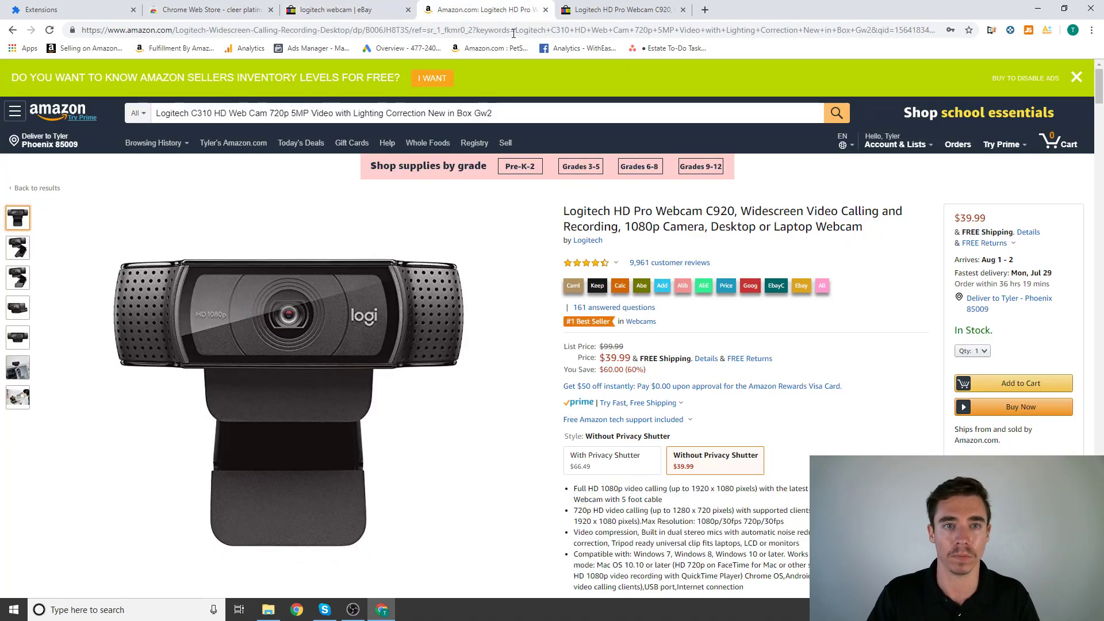
click(1029, 30)
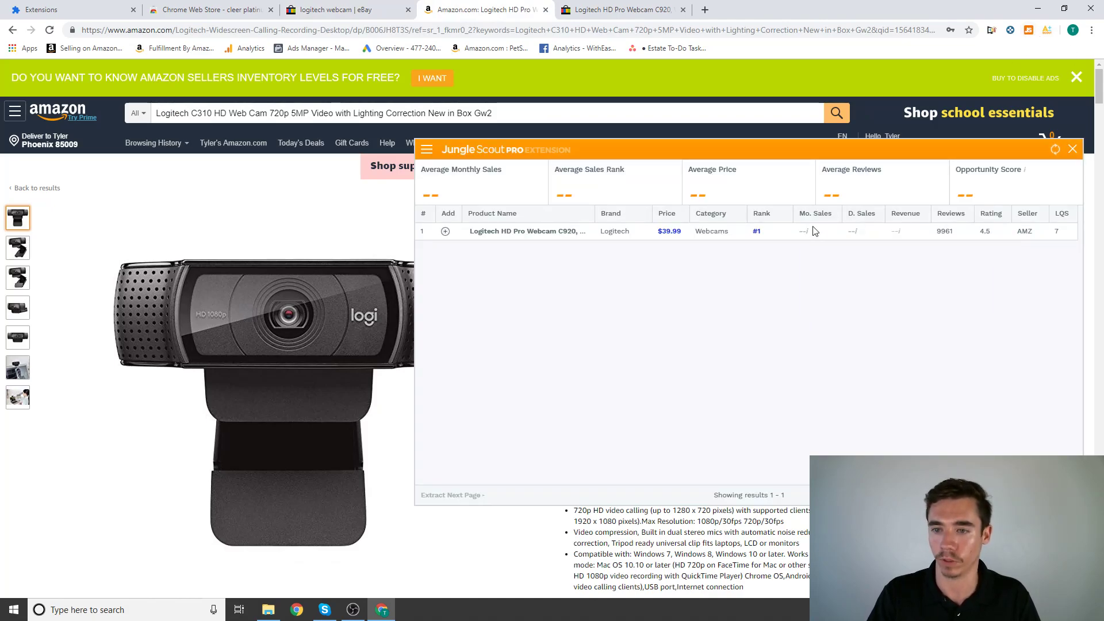
mouse_move(807, 237)
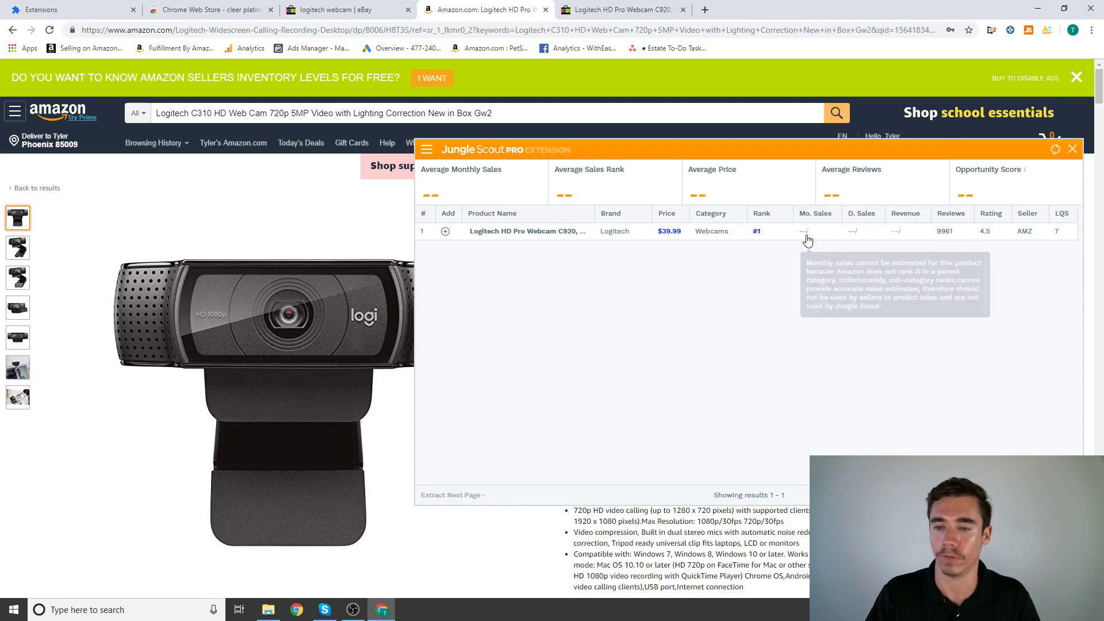
click(1073, 149)
click(604, 6)
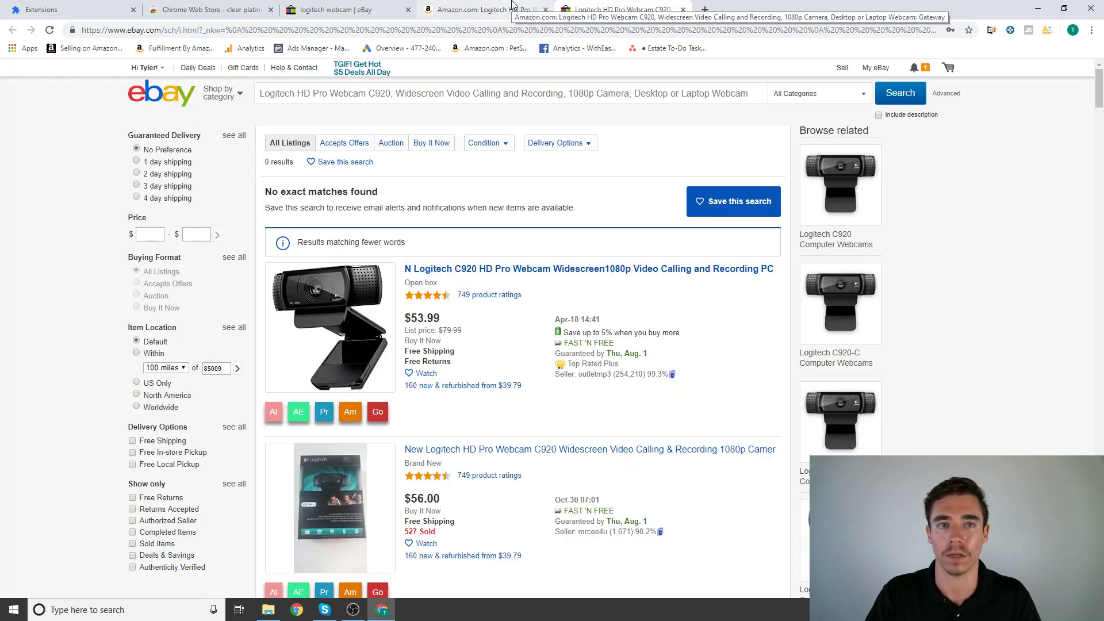
click(506, 10)
Rerun the AMZScout calculator with product cost 20, showing 53.21% ROI, then close it.
click(1047, 30)
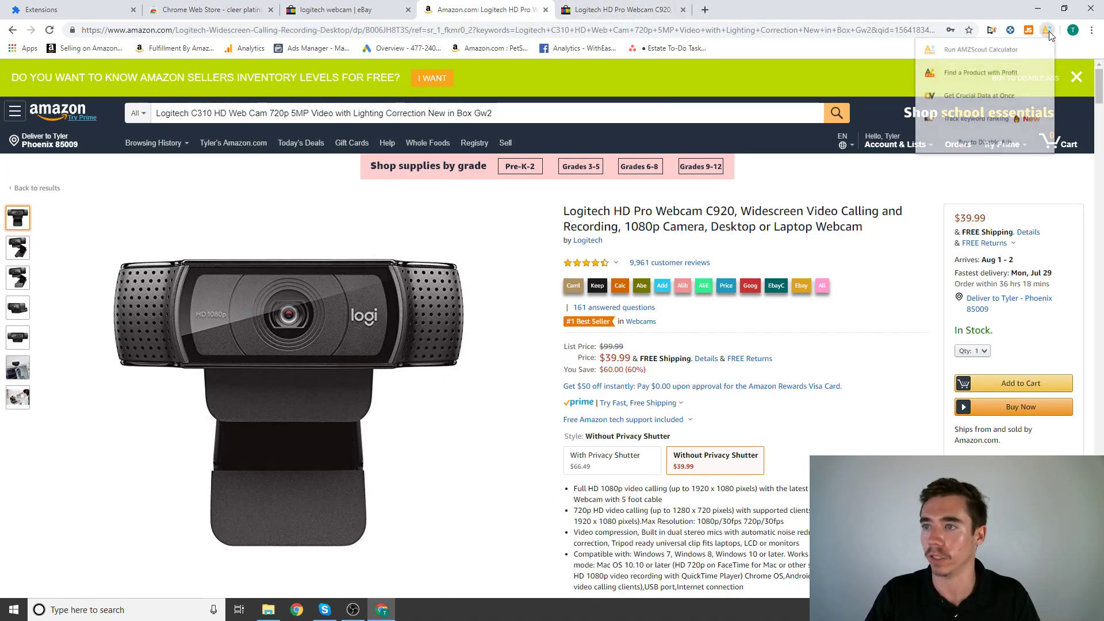
click(991, 57)
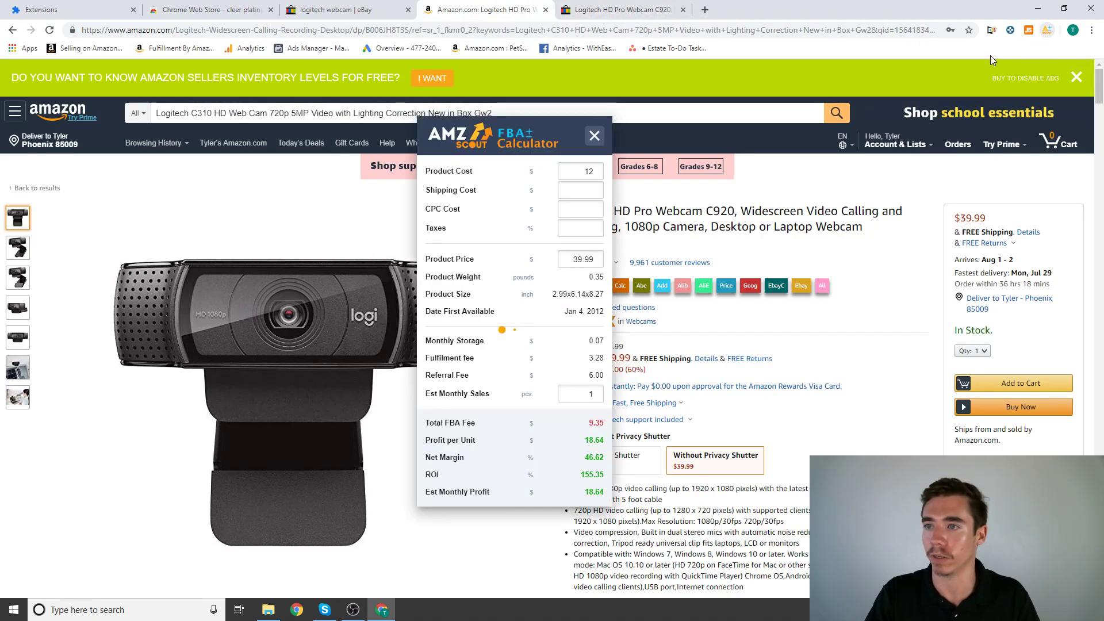
click(591, 172)
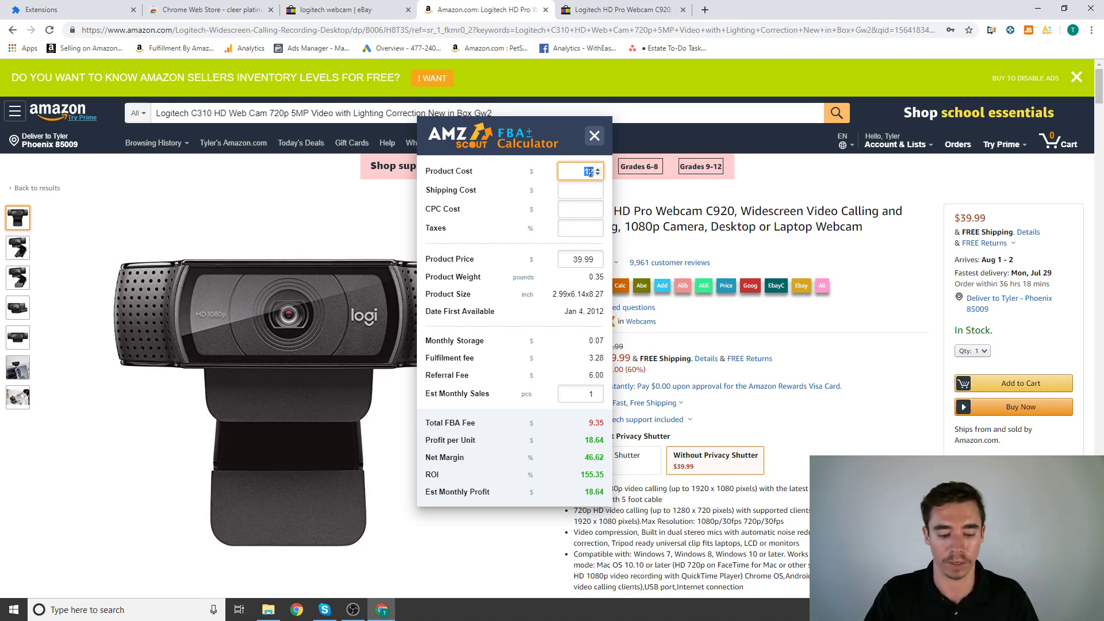
text(20)
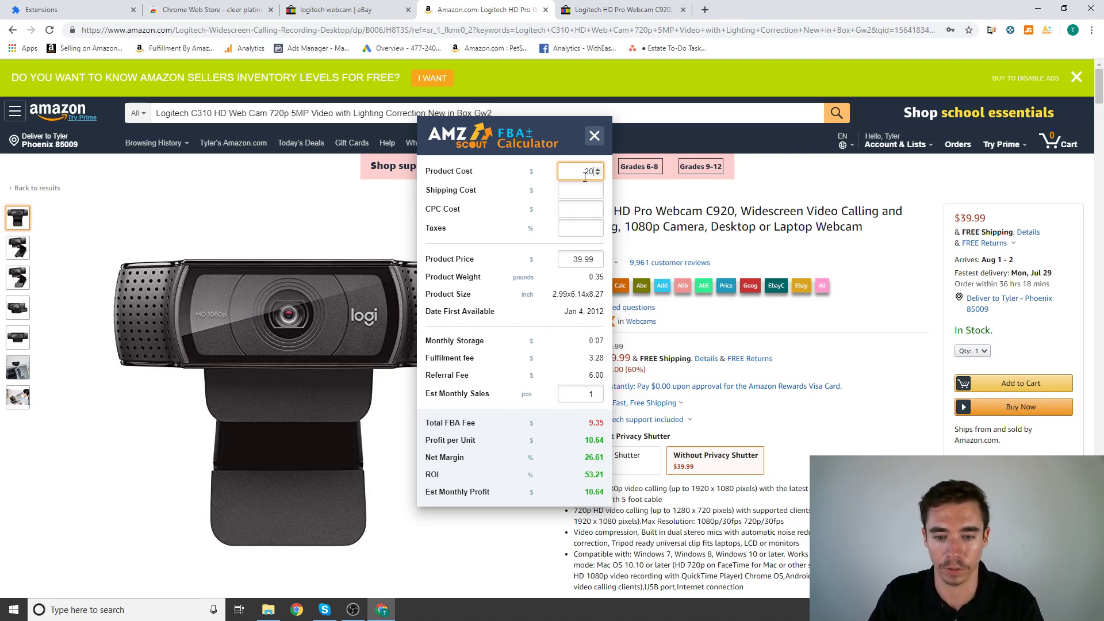
double_click(600, 475)
click(595, 136)
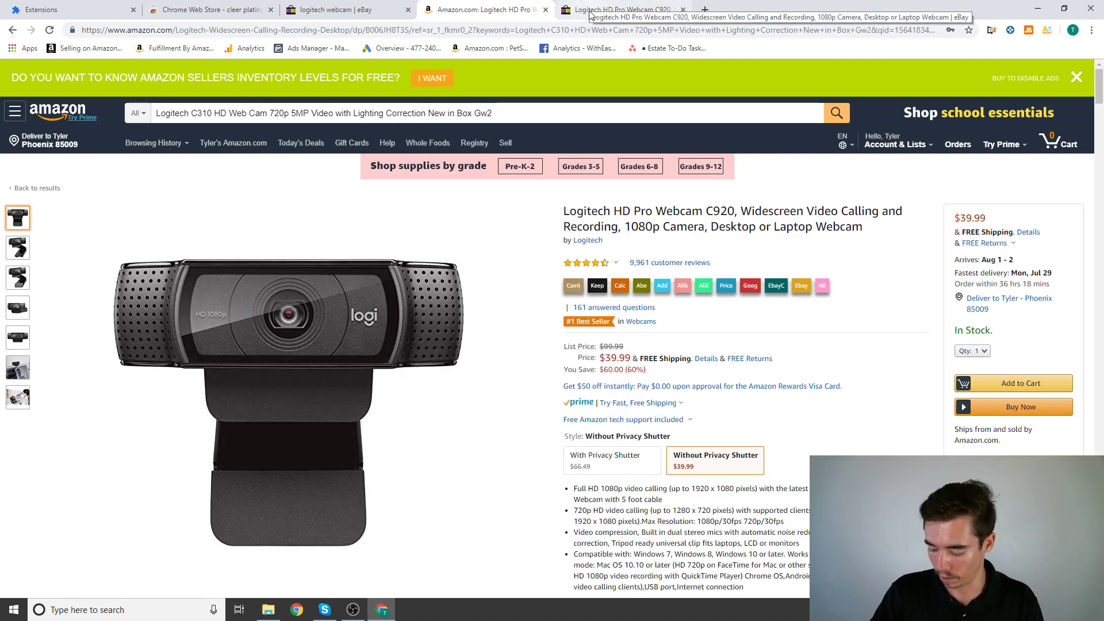
scroll(558, 257, down, 9)
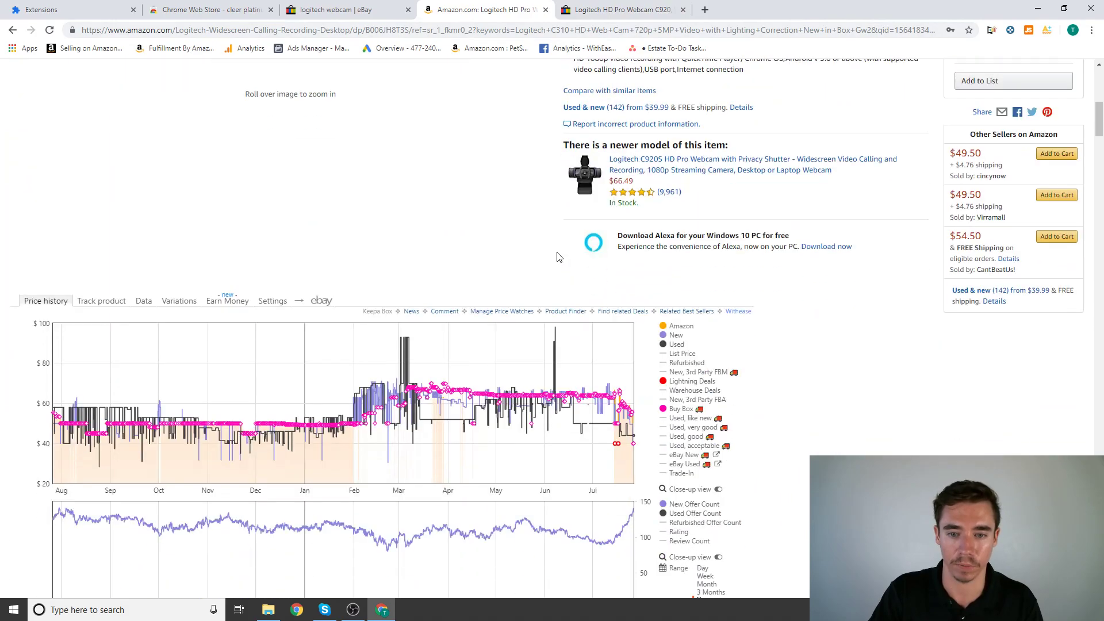
scroll(559, 257, down, 3)
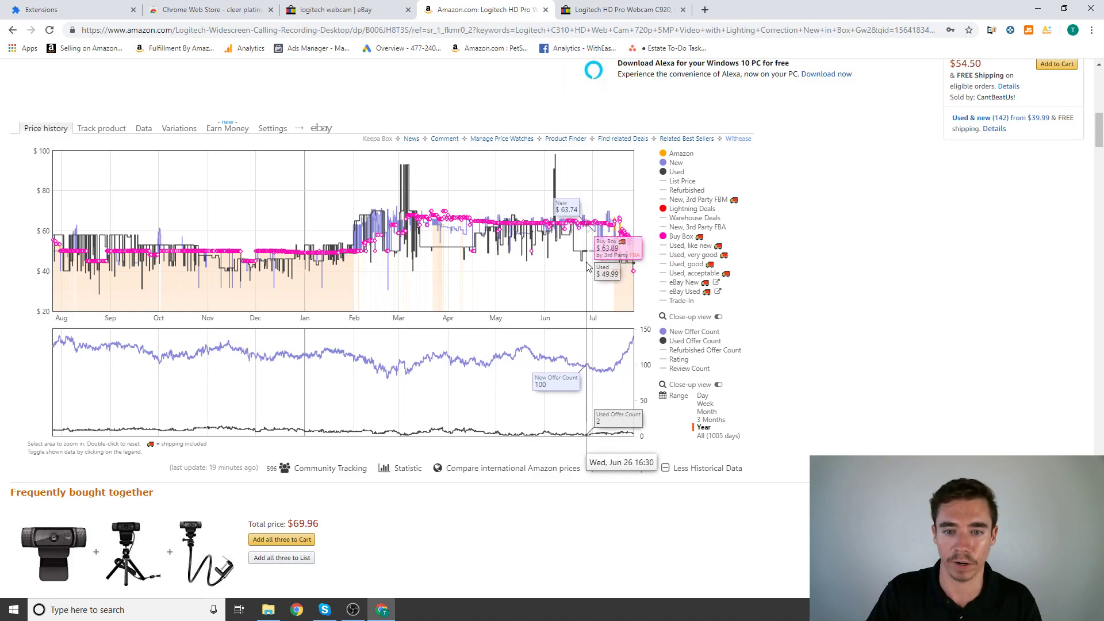
scroll(896, 320, up, 7)
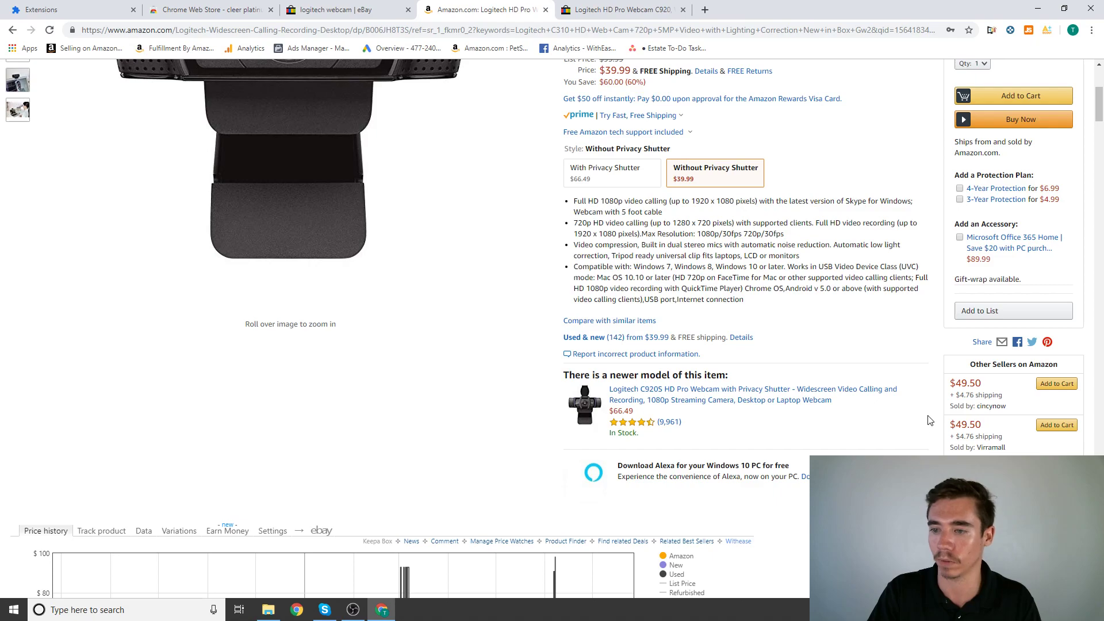
scroll(930, 420, up, 5)
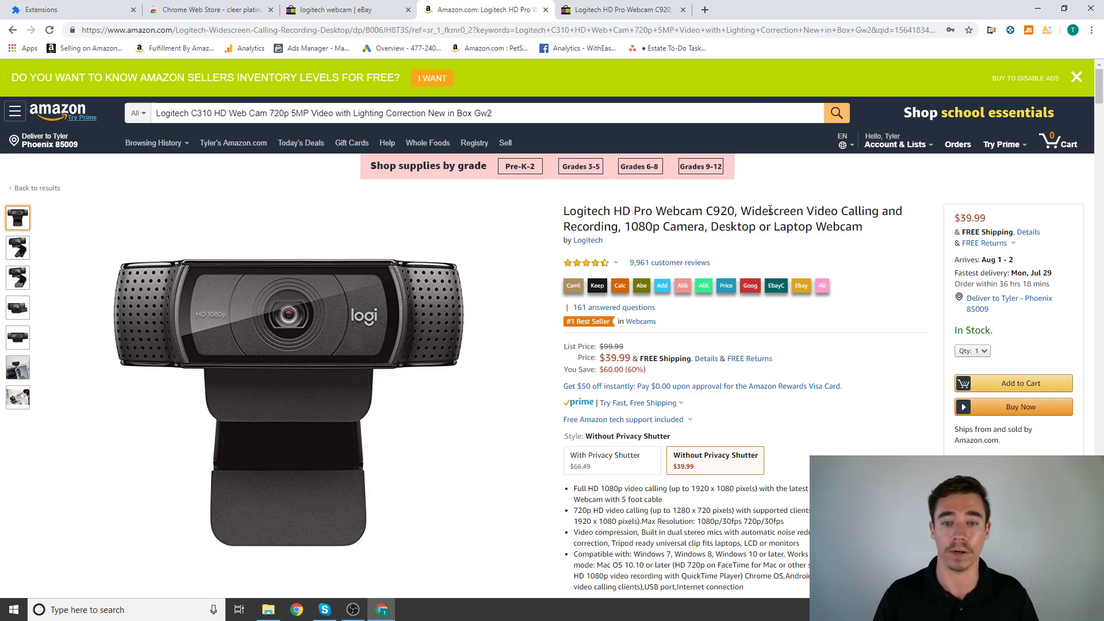
Minimize Chrome to show the LacROI desktop wallpaper.
click(1039, 9)
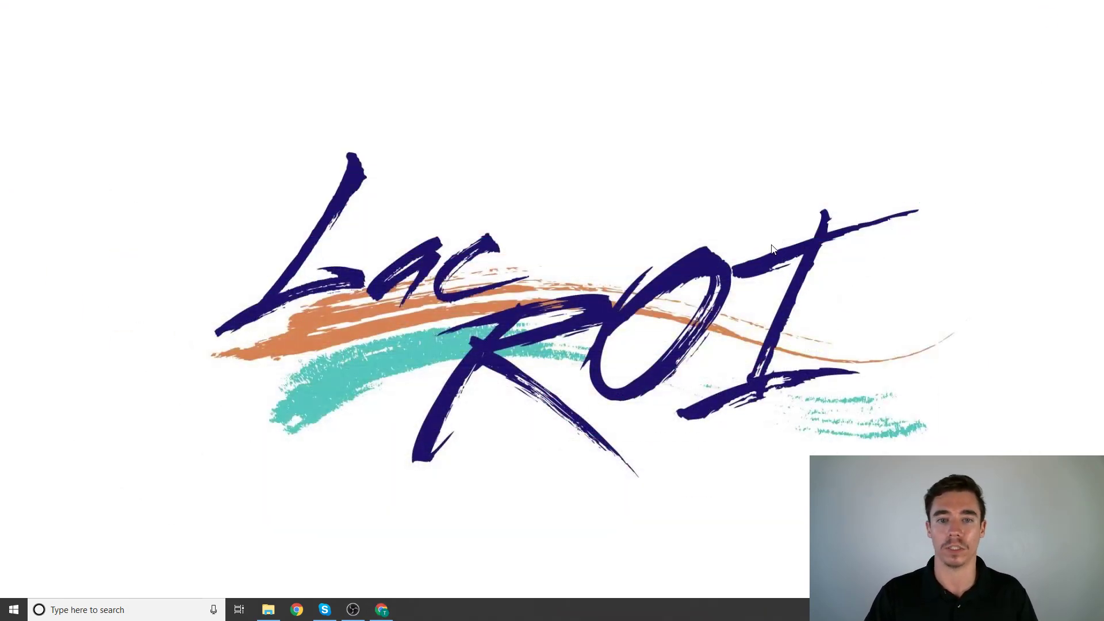